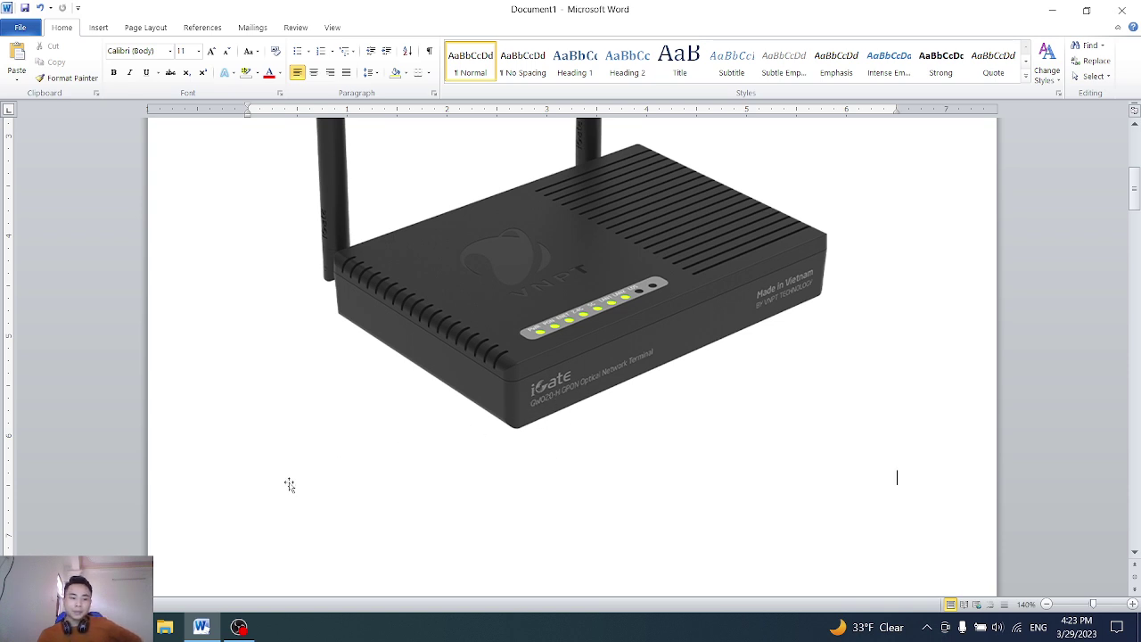
- Open a new Cốc Cốc tab, then run ipconfig in Command Prompt
{"action": "left_click", "coordinate": [129, 627]}
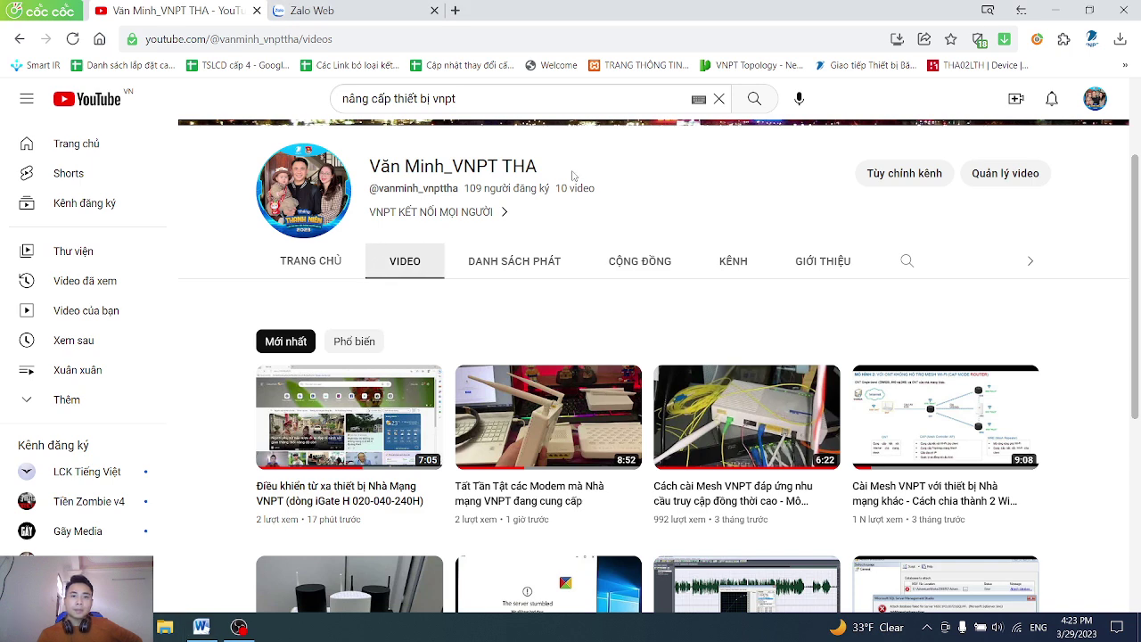
{"action": "left_click", "coordinate": [455, 10]}
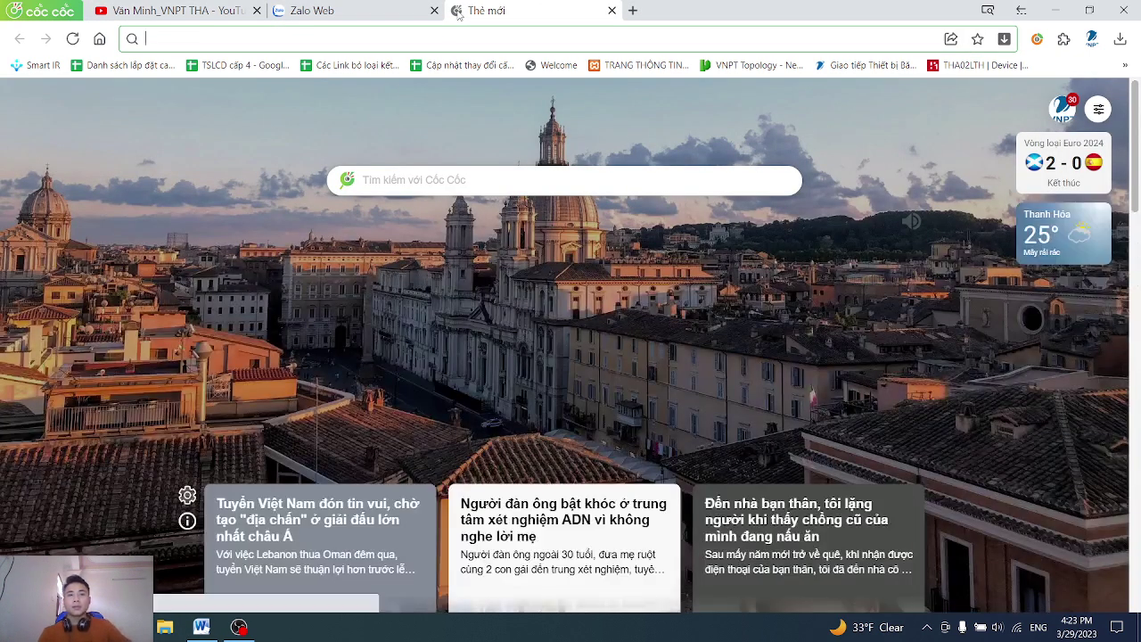
{"action": "key", "text": "super+r"}
{"action": "key", "text": "Return"}
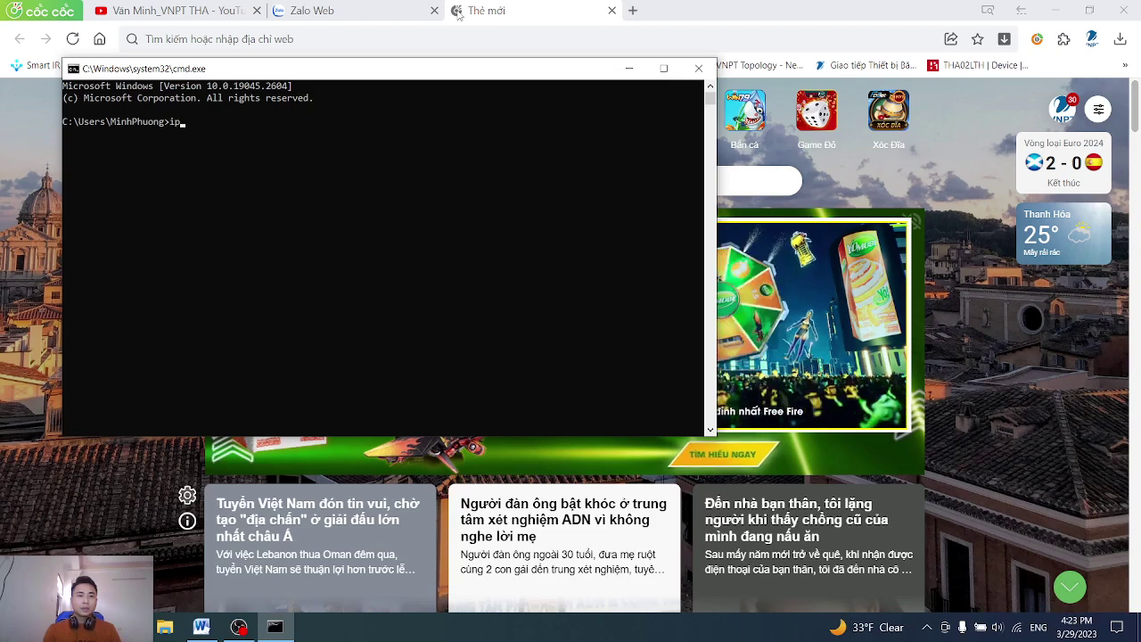
{"action": "type", "text": "ipconfig"}
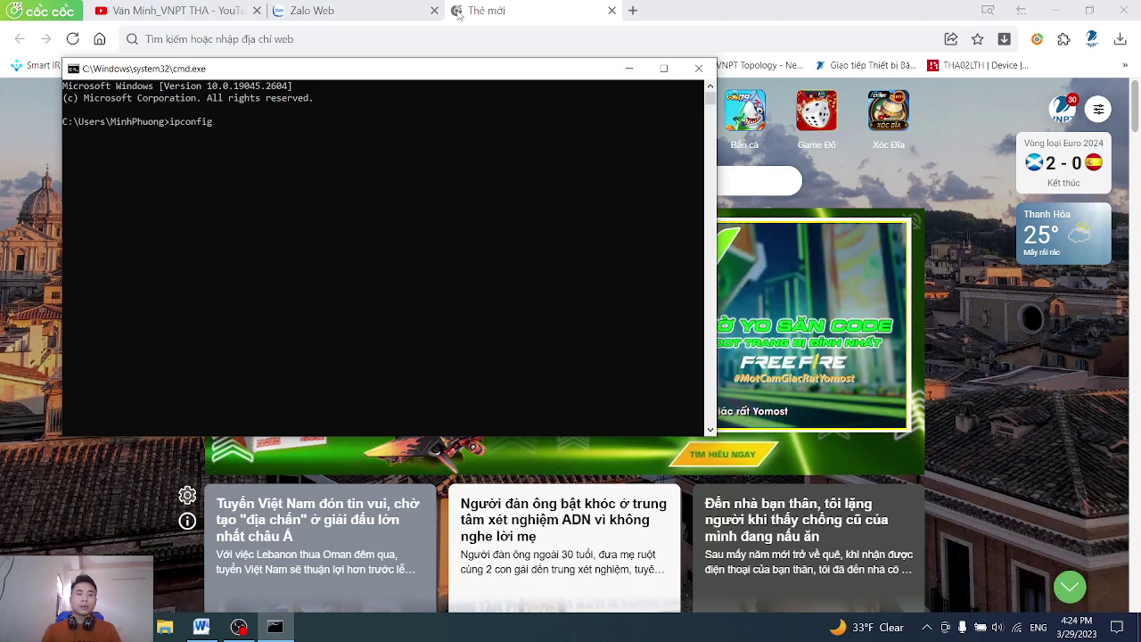
{"action": "key", "text": "Return"}
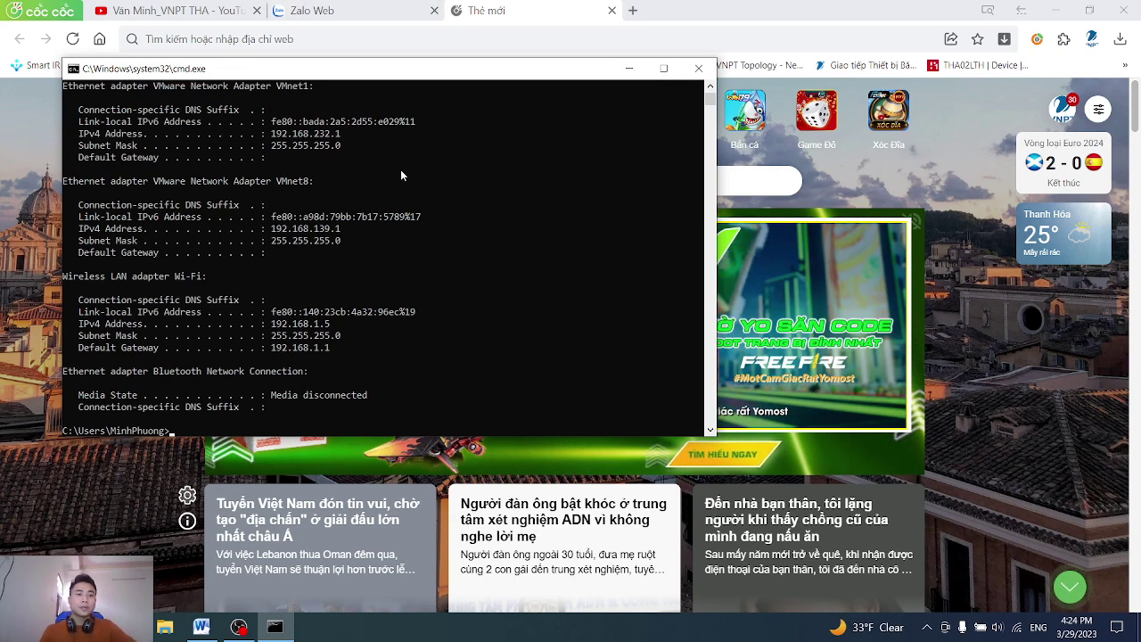
- Find and select the Wi-Fi default gateway address 192.168.1.1 in the output
{"action": "scroll", "coordinate": [403, 162], "scroll_direction": "up", "scroll_amount": 7}
{"action": "scroll", "coordinate": [399, 168], "scroll_direction": "up", "scroll_amount": 1}
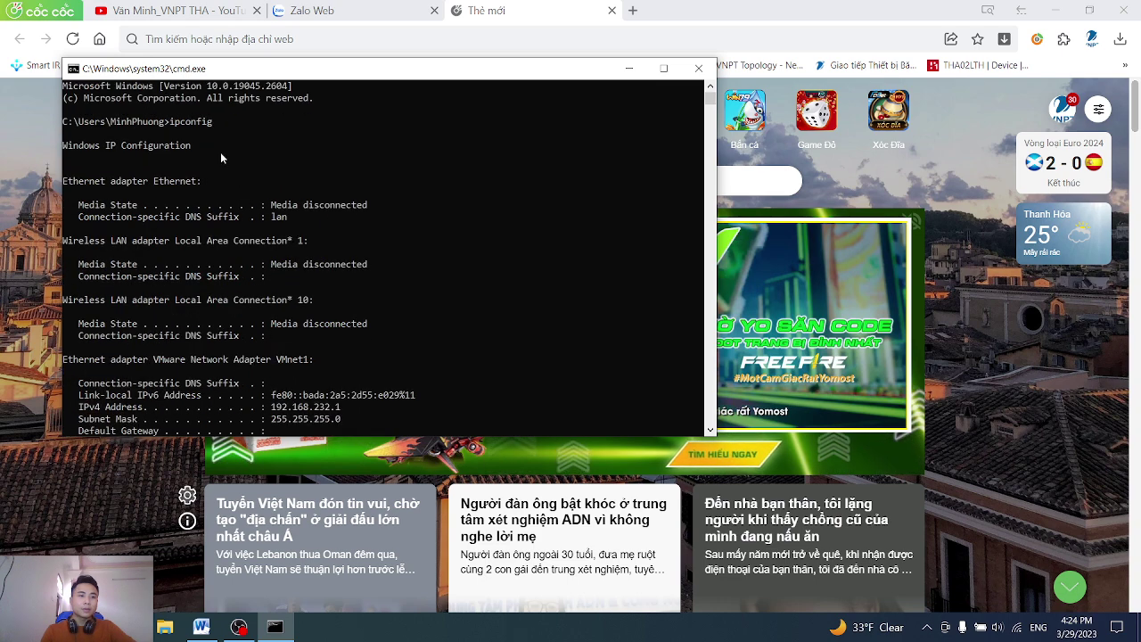
{"action": "scroll", "coordinate": [419, 267], "scroll_direction": "down", "scroll_amount": 10}
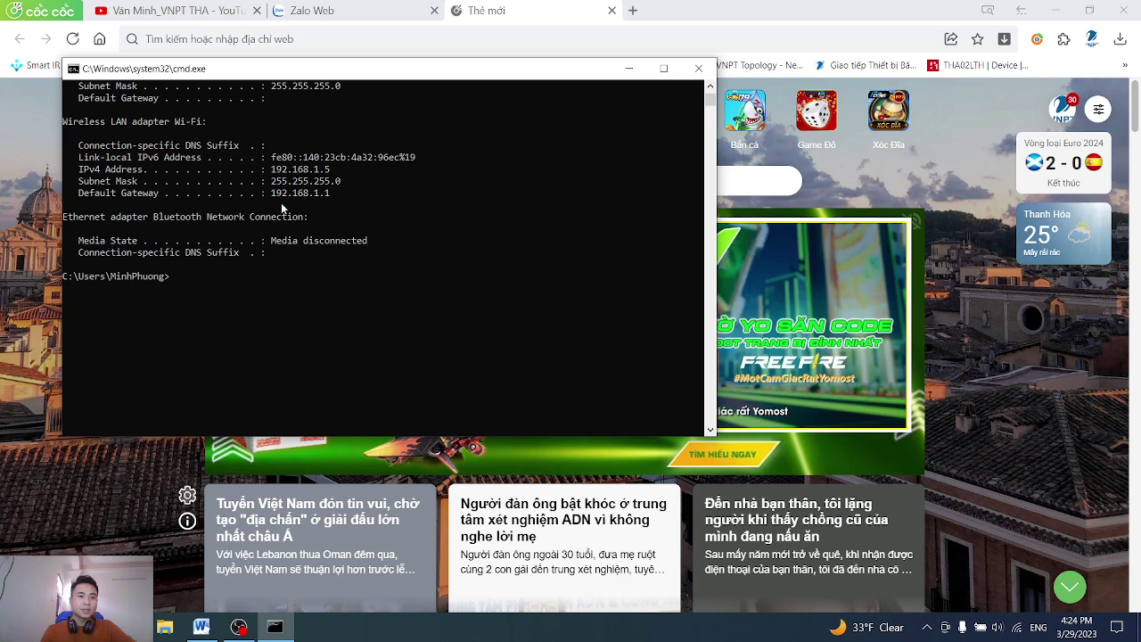
{"action": "left_click_drag", "start_coordinate": [271, 193], "coordinate": [332, 197]}
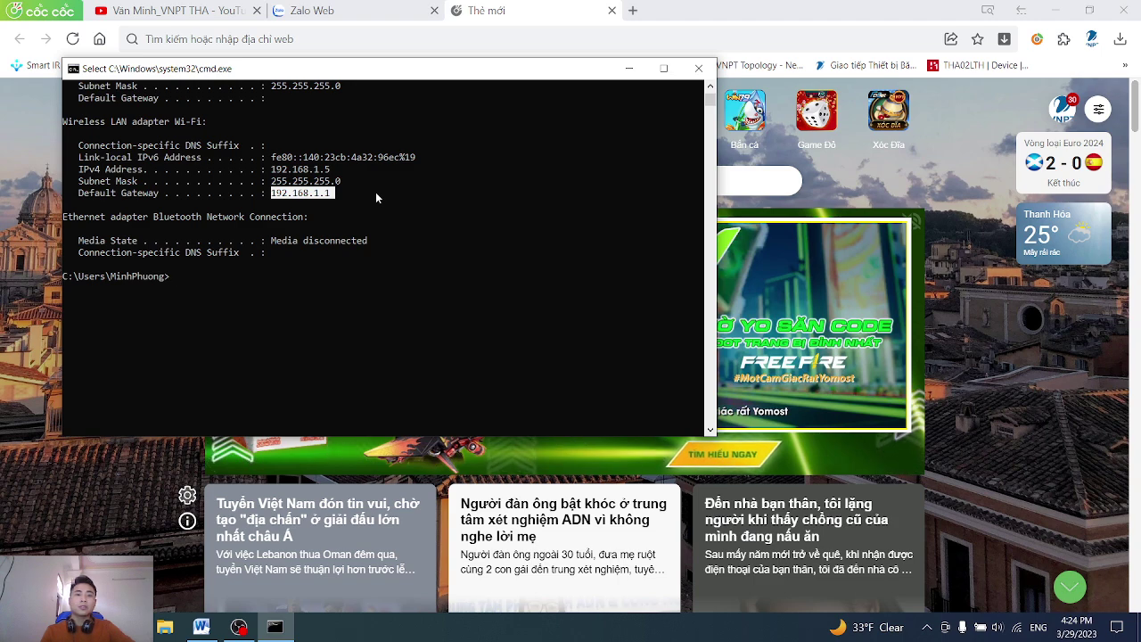
- Load the router's page at 192.168.1.1 in the browser
{"action": "left_click", "coordinate": [493, 40]}
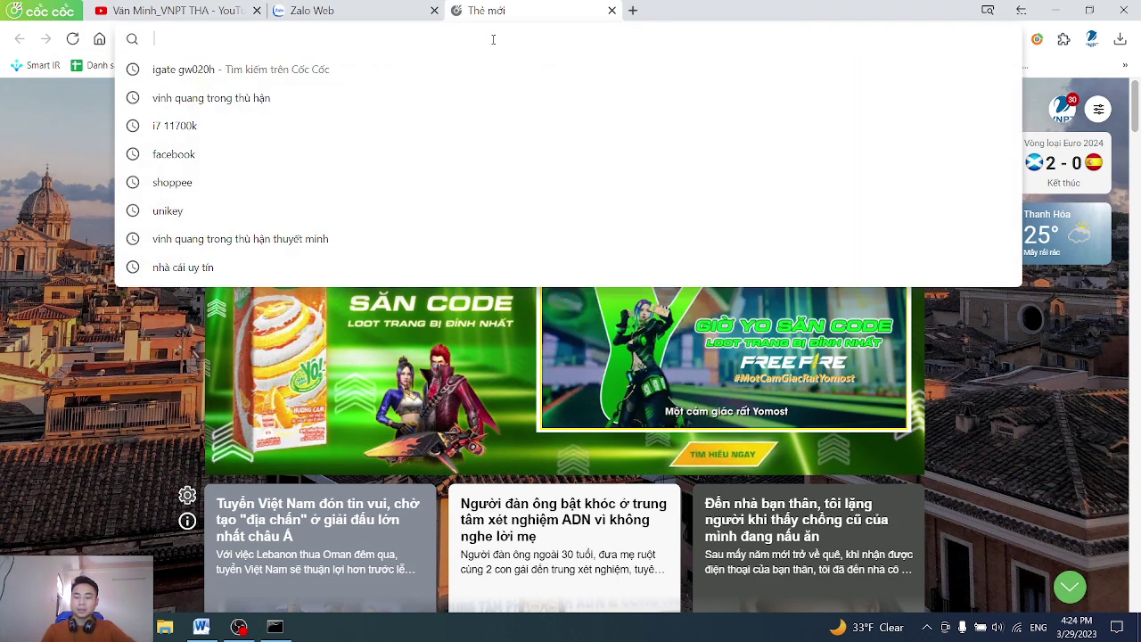
{"action": "type", "text": "192.168.1.1"}
{"action": "key", "text": "Return"}
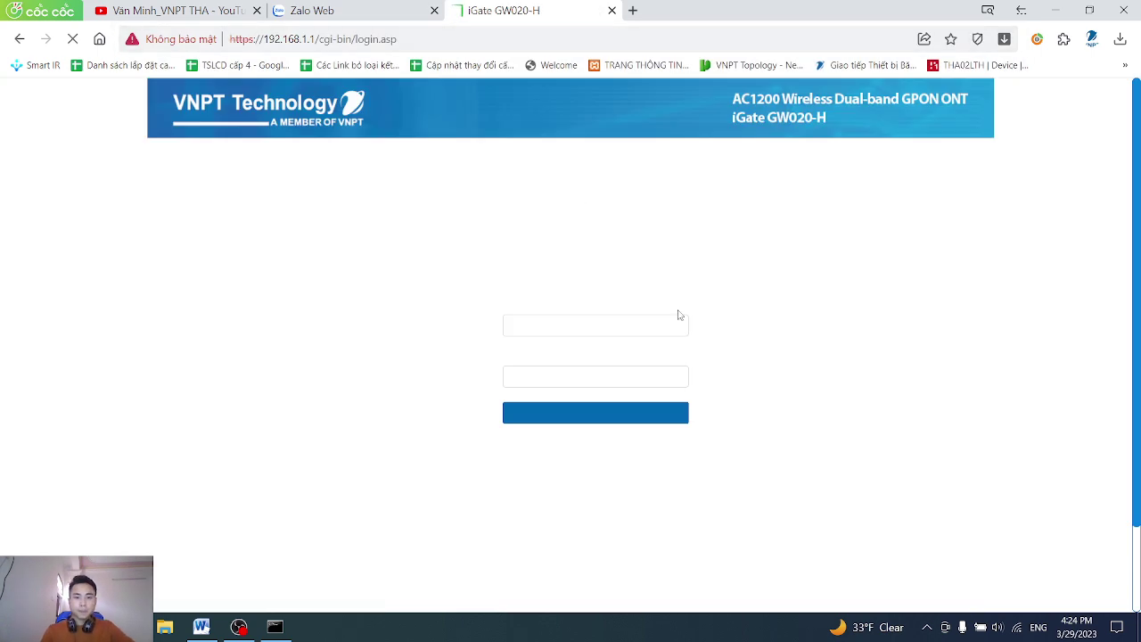
- Sign in with the administrator username and its password
{"action": "left_click", "coordinate": [644, 332]}
{"action": "key", "text": "Tab"}
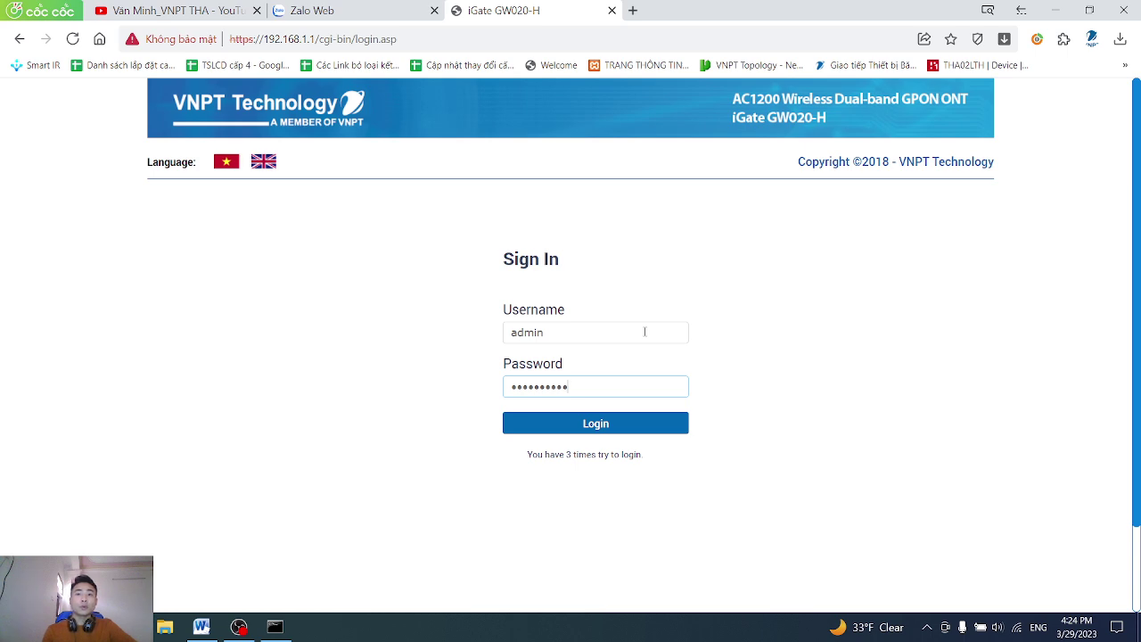
{"action": "key", "text": "Return"}
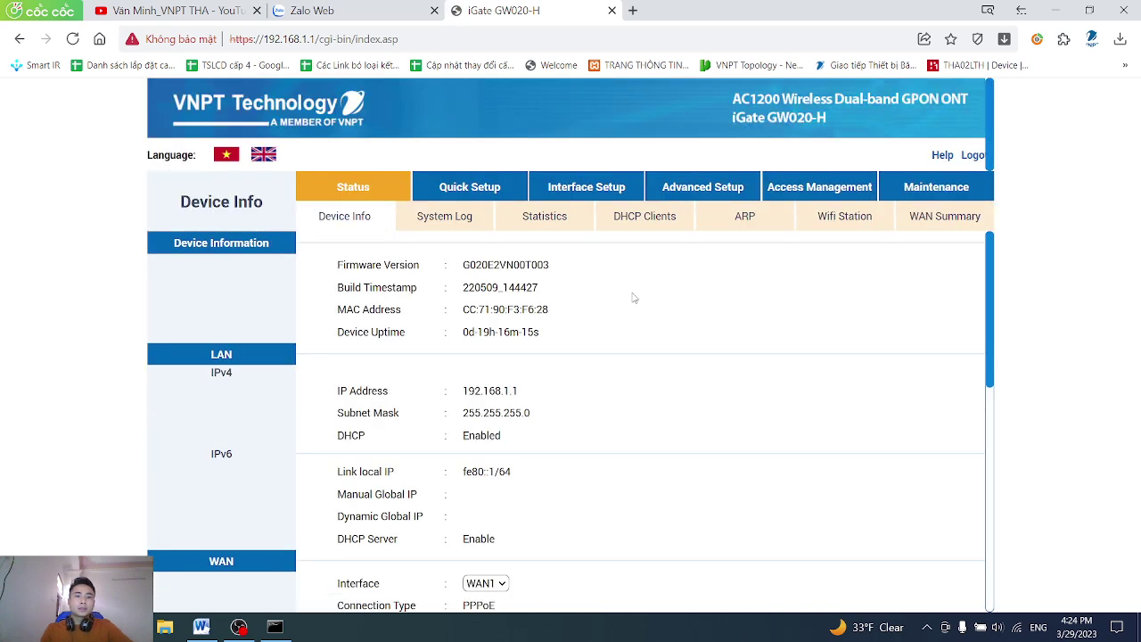
- Go to Interface Setup > Wireless 2.4GHz and scroll down its settings
{"action": "left_click", "coordinate": [595, 186]}
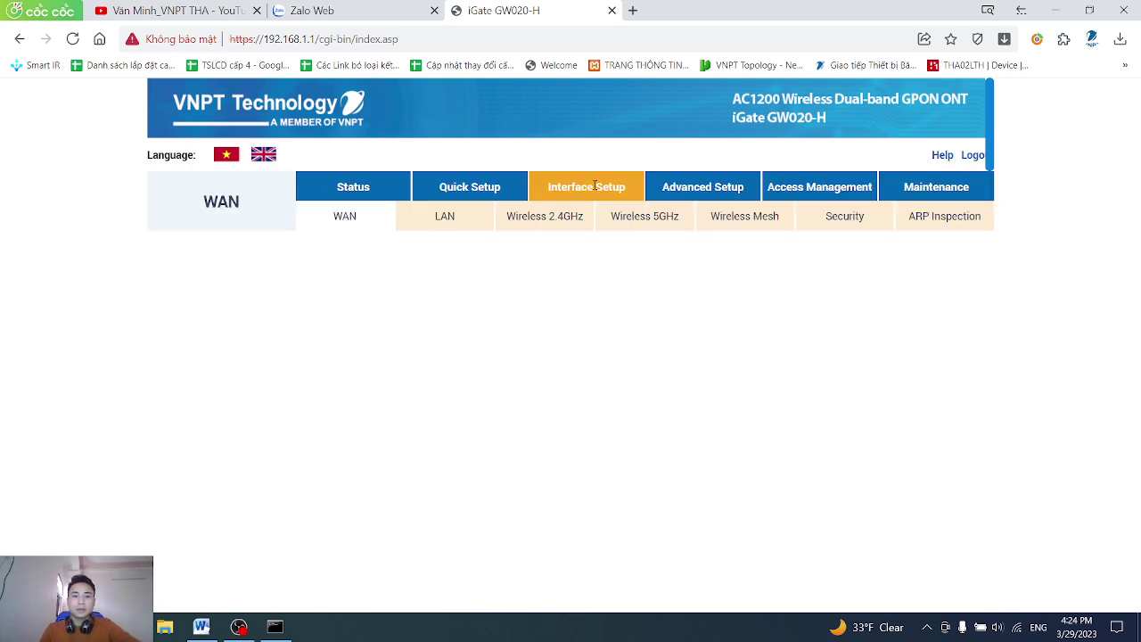
{"action": "left_click", "coordinate": [556, 219]}
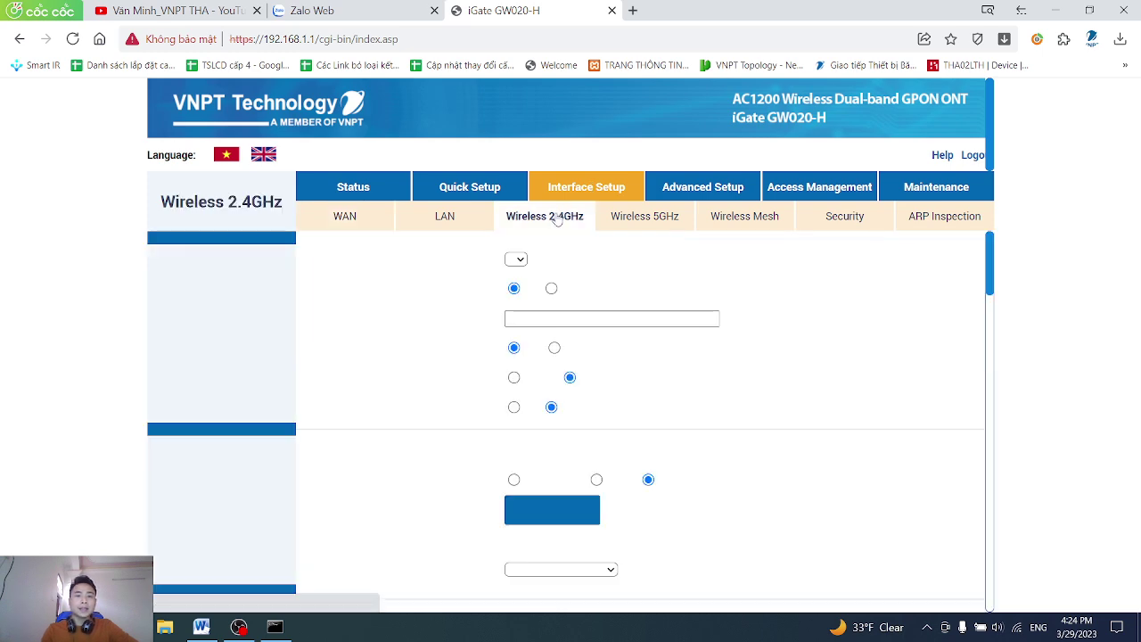
{"action": "scroll", "coordinate": [736, 308], "scroll_direction": "down", "scroll_amount": 3}
{"action": "scroll", "coordinate": [745, 326], "scroll_direction": "down", "scroll_amount": 1}
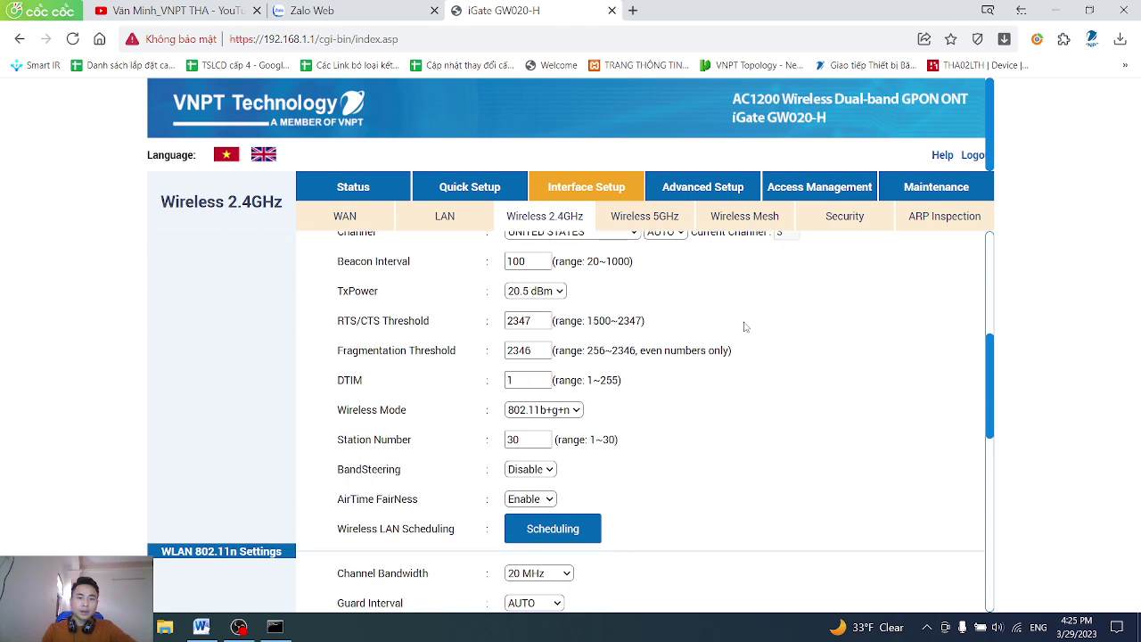
- Highlight the TxPower and Channel Bandwidth labels to point them out
{"action": "left_click_drag", "start_coordinate": [339, 293], "coordinate": [426, 298]}
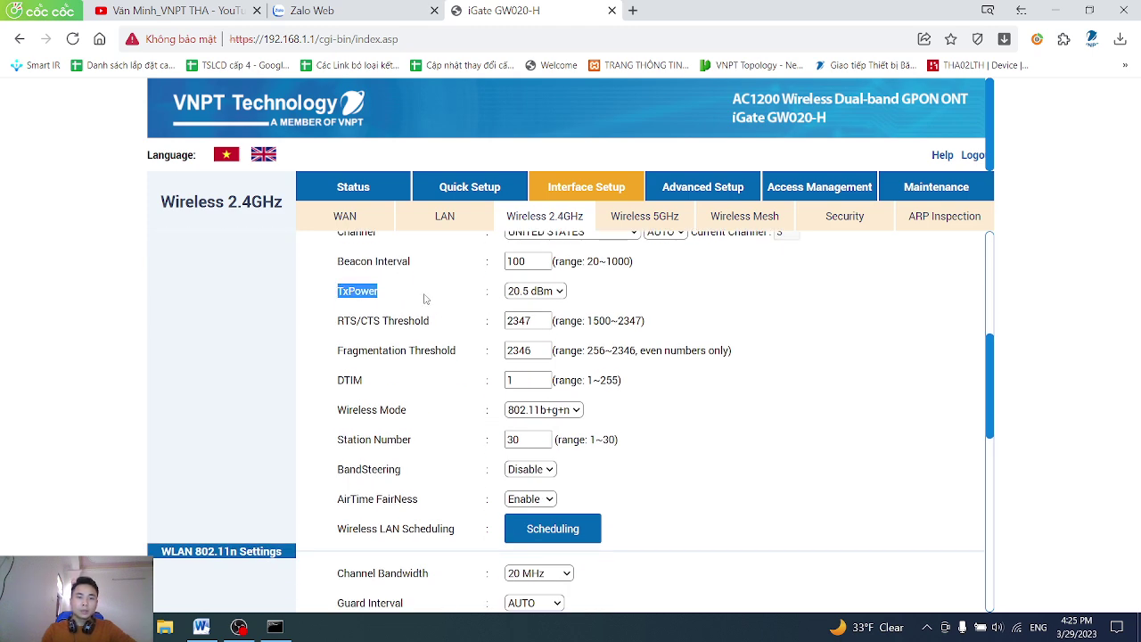
{"action": "scroll", "coordinate": [426, 298], "scroll_direction": "down", "scroll_amount": 2}
{"action": "left_click_drag", "start_coordinate": [336, 426], "coordinate": [453, 420]}
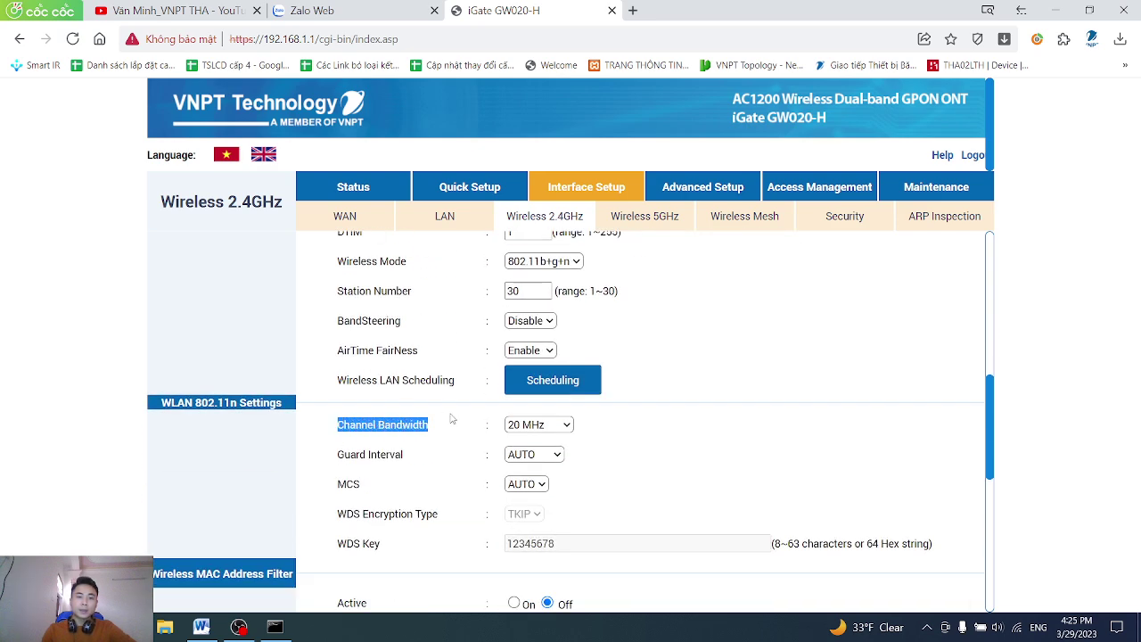
{"action": "scroll", "coordinate": [751, 378], "scroll_direction": "up", "scroll_amount": 2}
{"action": "left_click", "coordinate": [821, 307]}
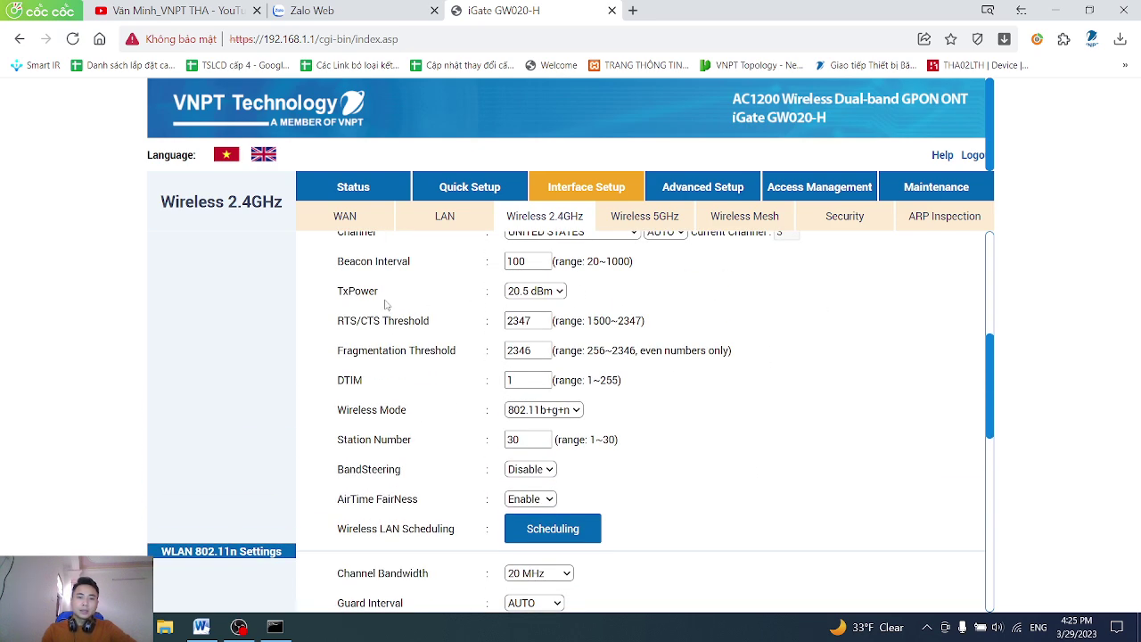
{"action": "left_click_drag", "start_coordinate": [339, 291], "coordinate": [413, 291]}
{"action": "left_click", "coordinate": [415, 290]}
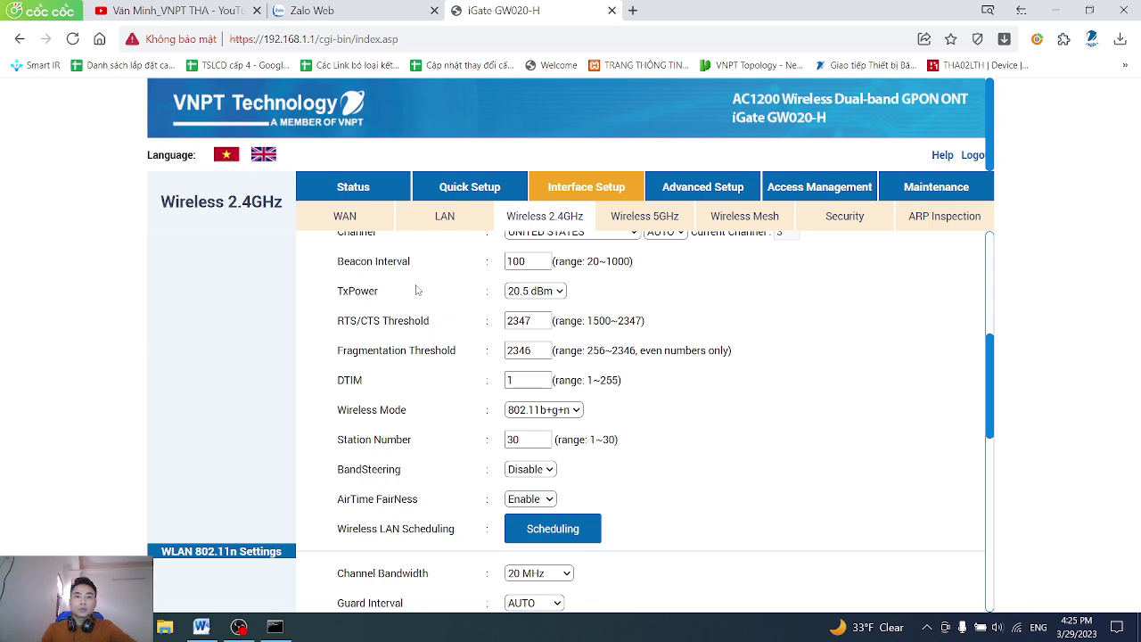
{"action": "left_click", "coordinate": [523, 296]}
{"action": "left_click", "coordinate": [533, 382]}
{"action": "left_click", "coordinate": [535, 291]}
{"action": "left_click", "coordinate": [531, 352]}
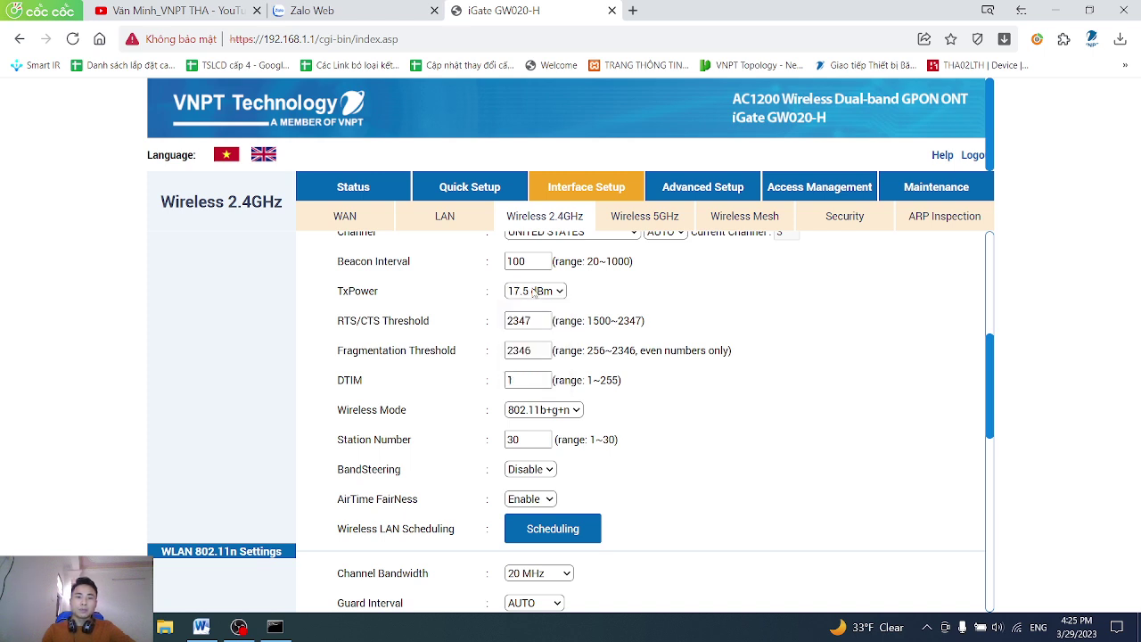
{"action": "left_click", "coordinate": [535, 293]}
{"action": "left_click", "coordinate": [539, 371]}
{"action": "left_click", "coordinate": [535, 291]}
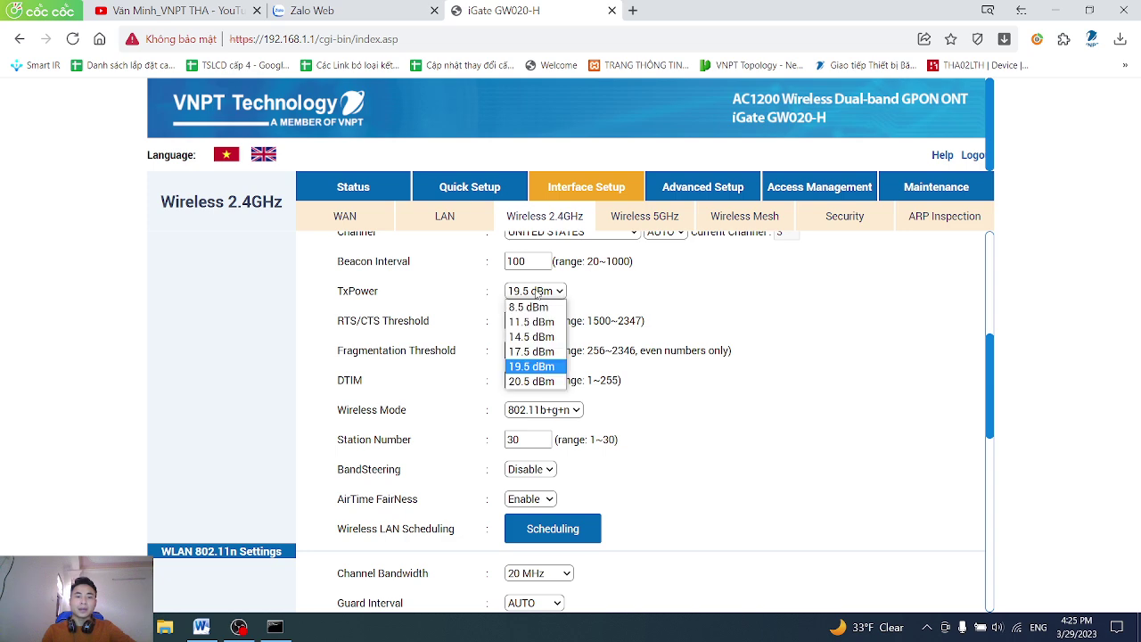
{"action": "left_click", "coordinate": [535, 384]}
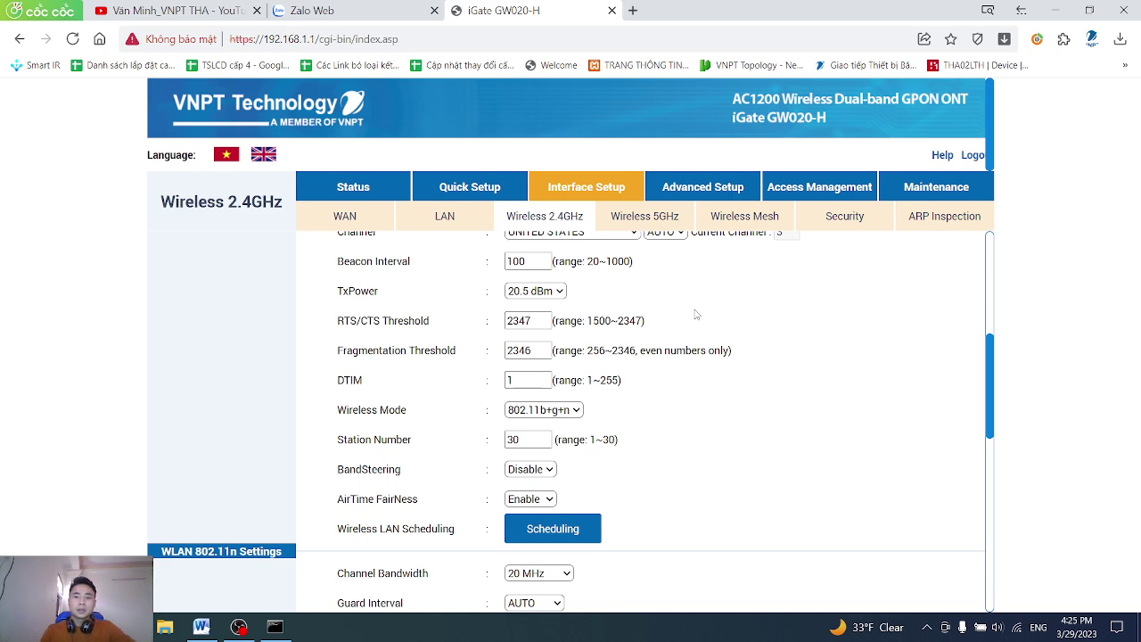
{"action": "scroll", "coordinate": [696, 314], "scroll_direction": "down", "scroll_amount": 2}
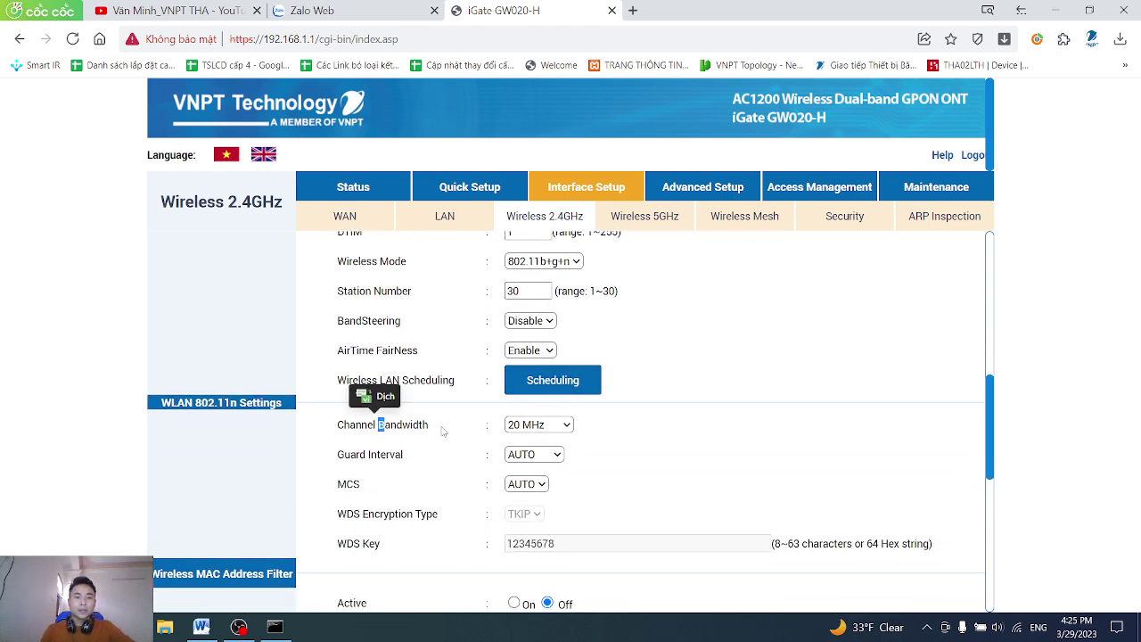
{"action": "left_click", "coordinate": [537, 425]}
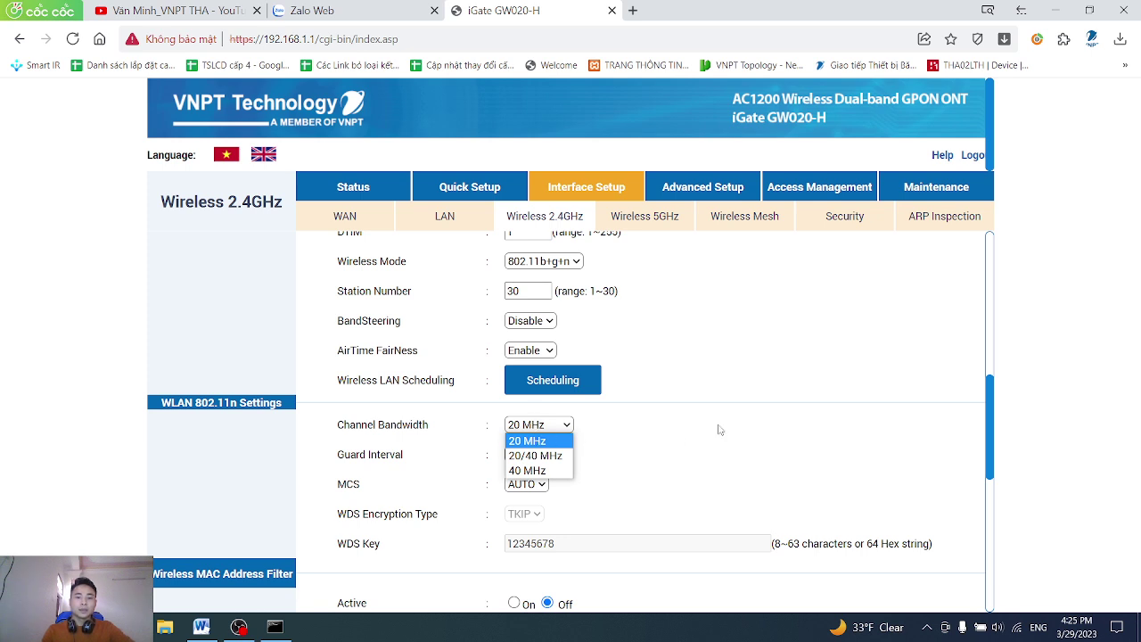
{"action": "left_click", "coordinate": [747, 400]}
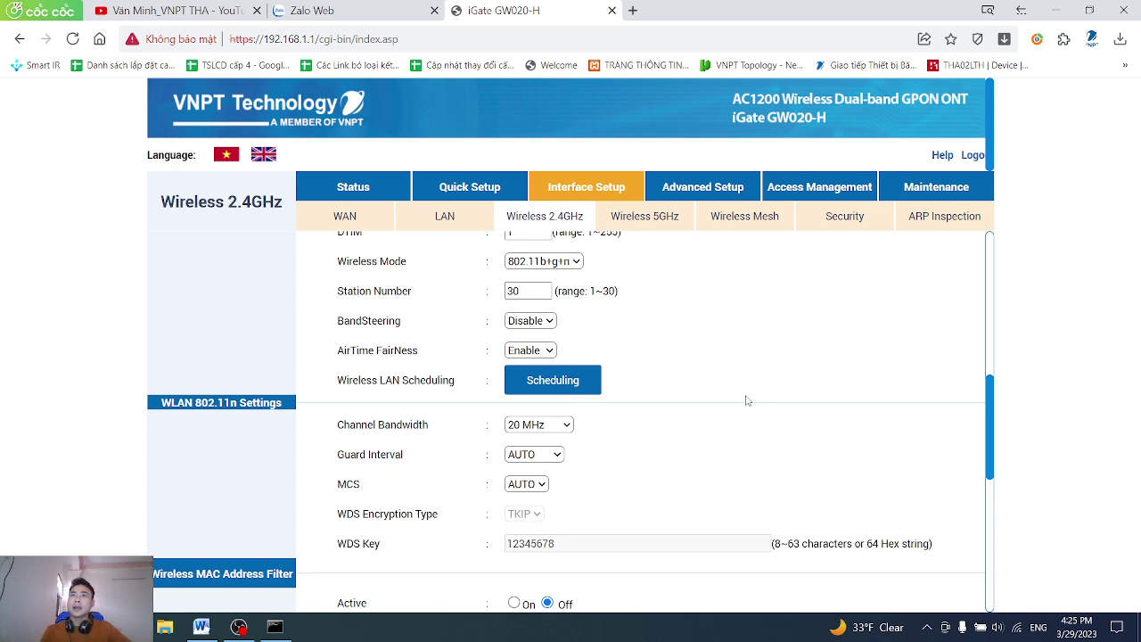
{"action": "left_click", "coordinate": [545, 428]}
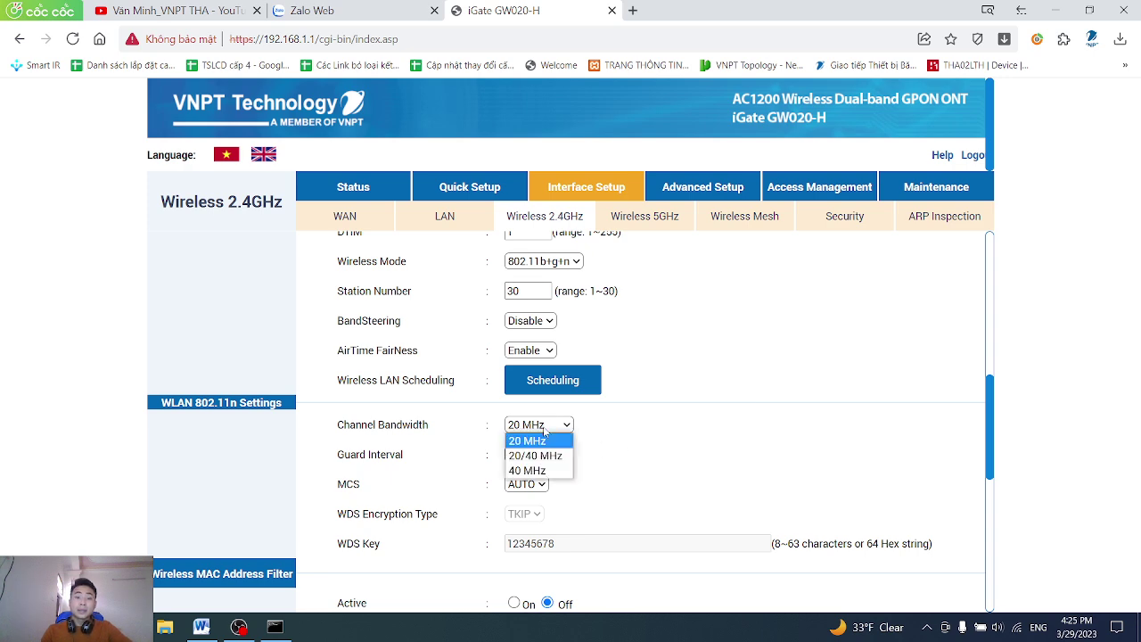
{"action": "left_click", "coordinate": [545, 428]}
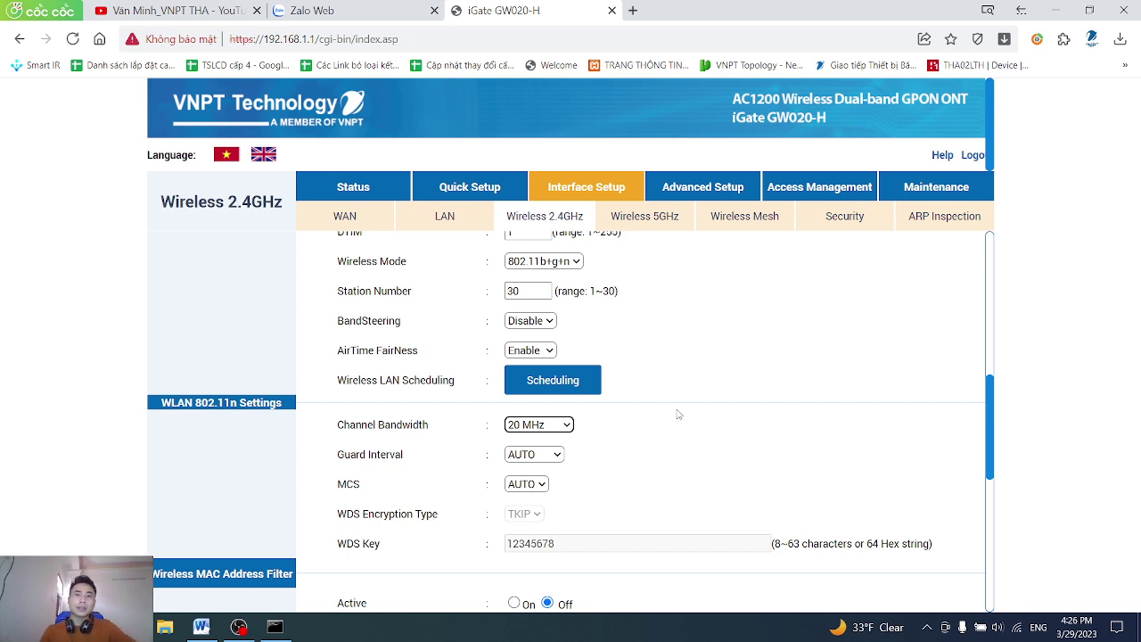
{"action": "left_click", "coordinate": [704, 373]}
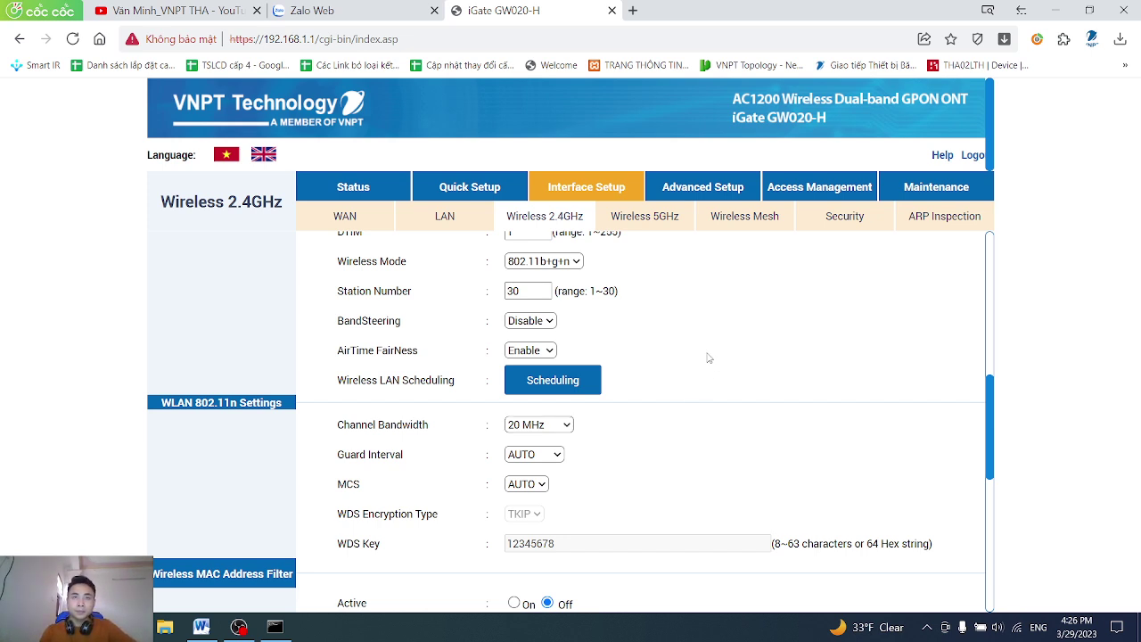
{"action": "left_click", "coordinate": [556, 428]}
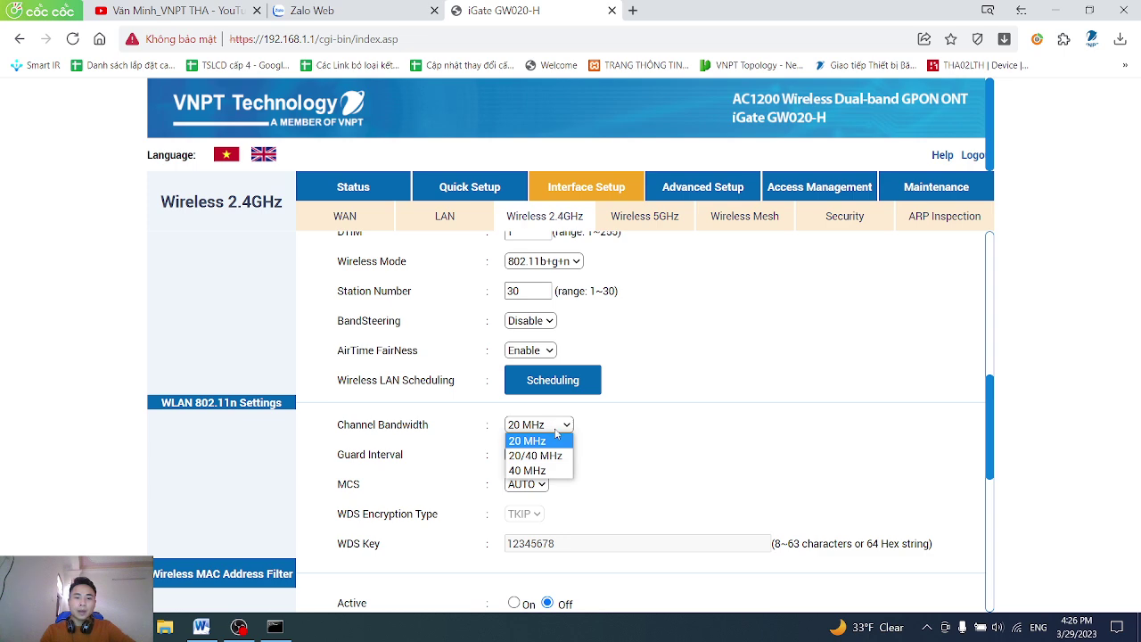
{"action": "left_click", "coordinate": [699, 411]}
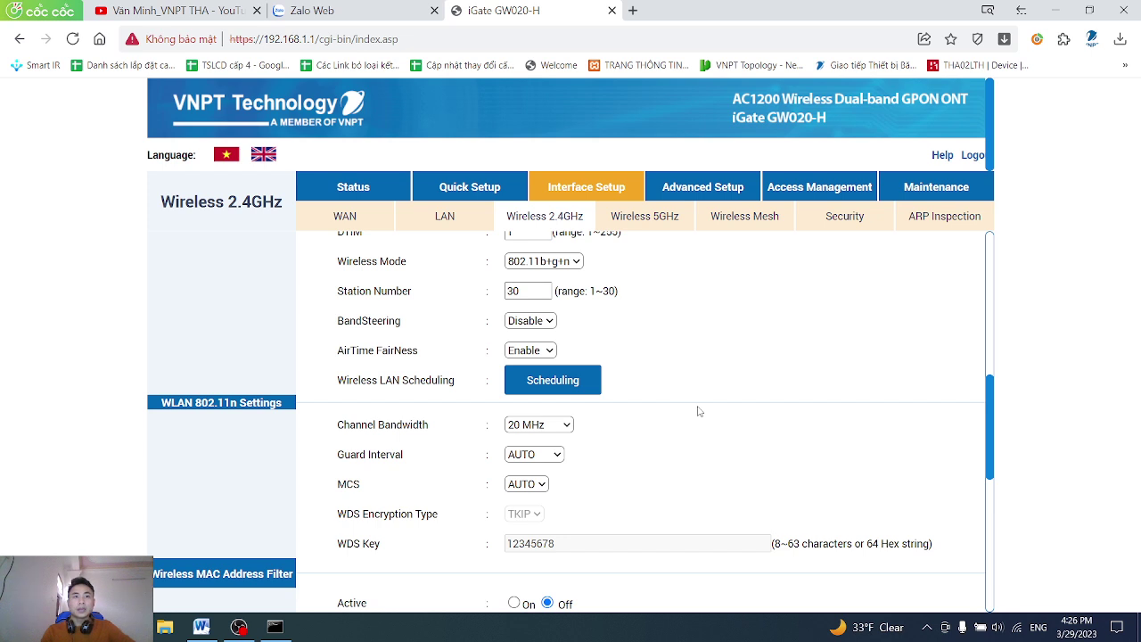
{"action": "left_click", "coordinate": [558, 428]}
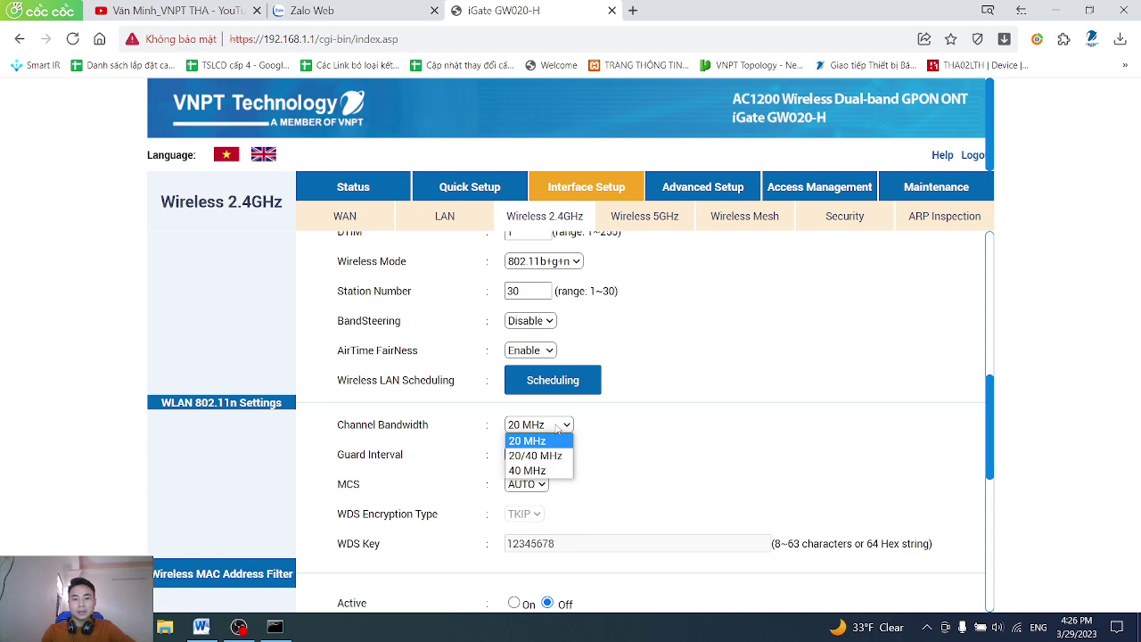
{"action": "left_click", "coordinate": [755, 380]}
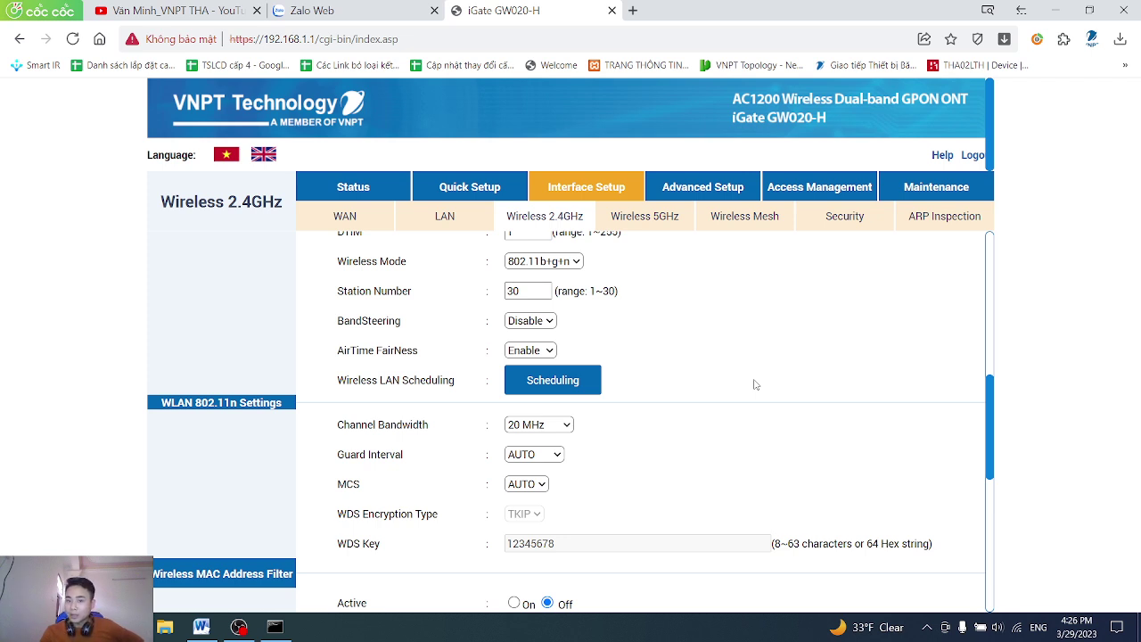
- Switch 2.4GHz Channel Bandwidth to 40 MHz, then back to 20 MHz
{"action": "left_click", "coordinate": [562, 425]}
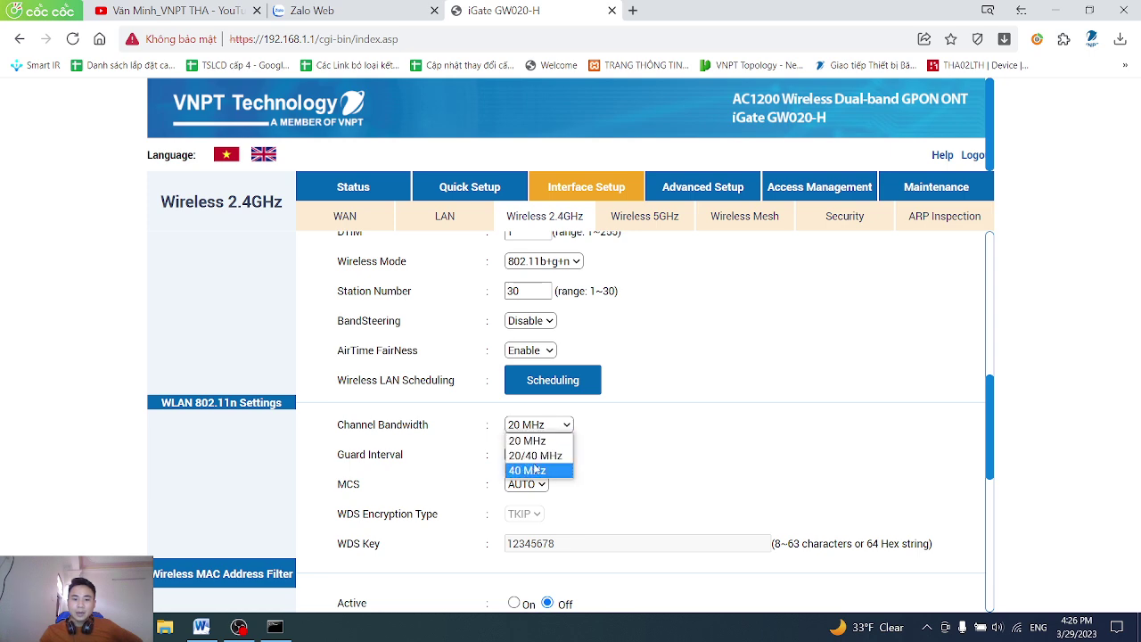
{"action": "left_click", "coordinate": [563, 464]}
{"action": "left_click", "coordinate": [721, 380]}
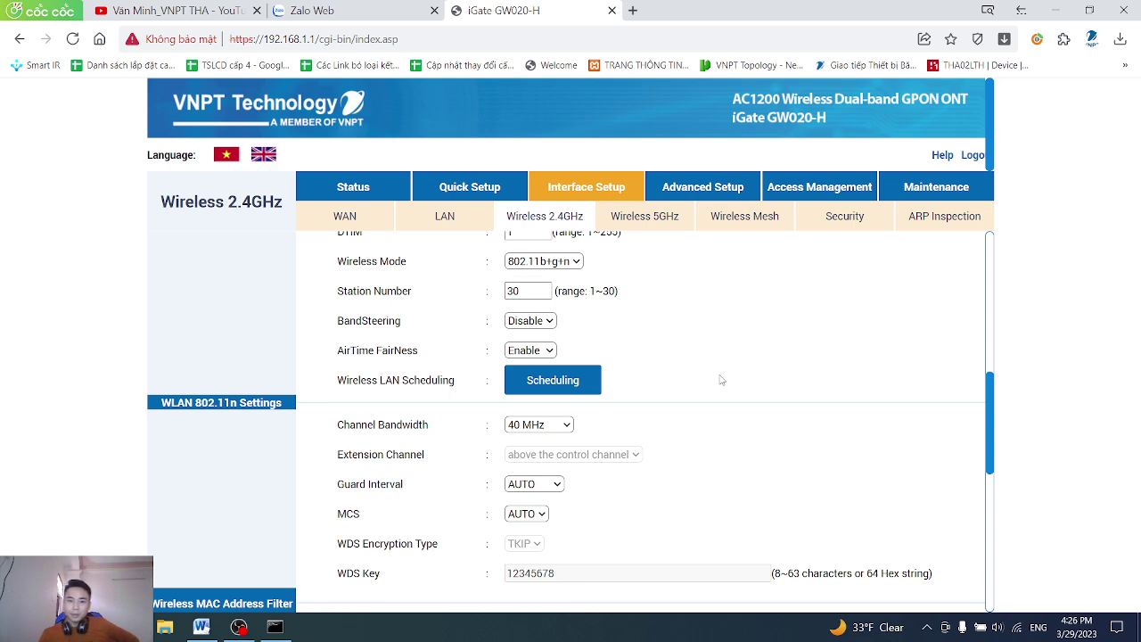
{"action": "left_click", "coordinate": [549, 426]}
{"action": "left_click", "coordinate": [550, 438]}
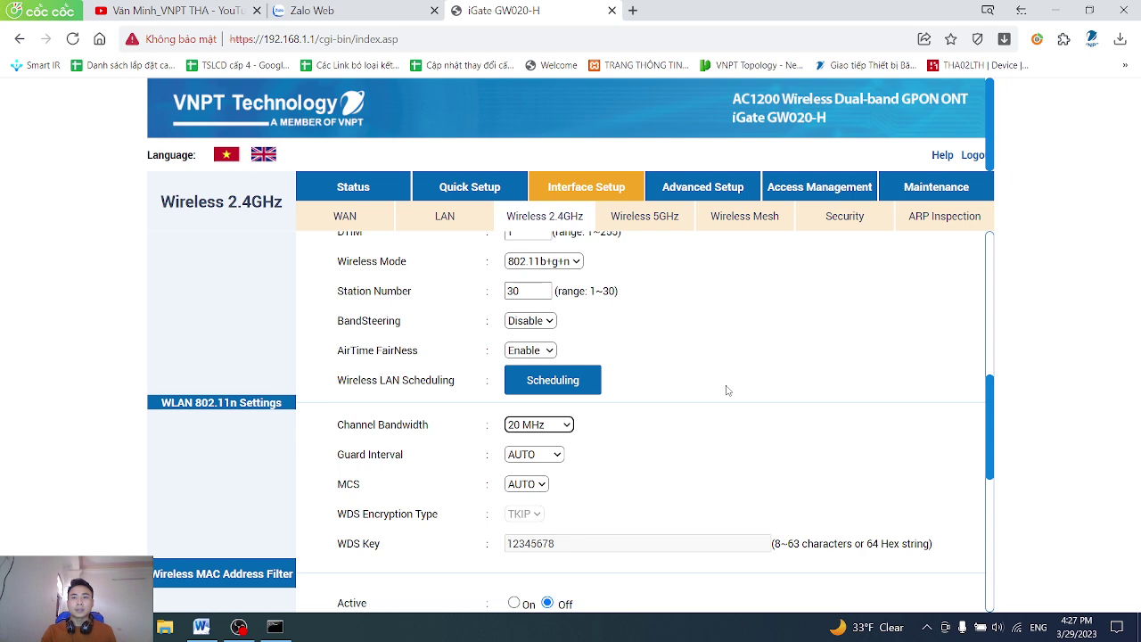
- Toggle Channel Bandwidth between 40 and 20 MHz again, finally leaving 40 MHz
{"action": "left_click", "coordinate": [552, 426]}
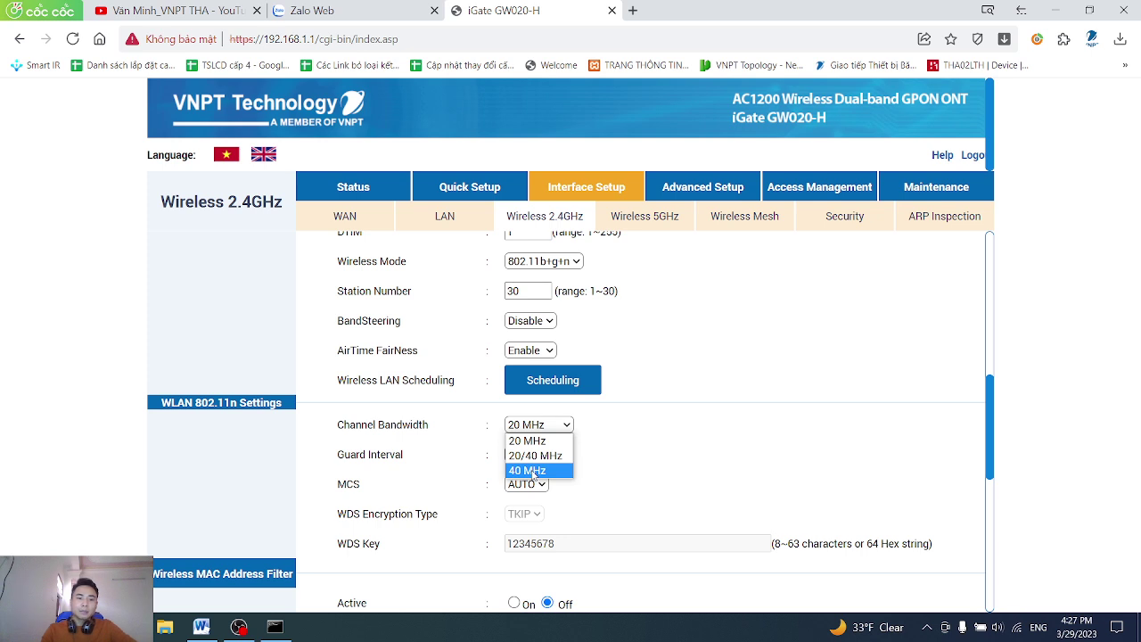
{"action": "left_click", "coordinate": [534, 472]}
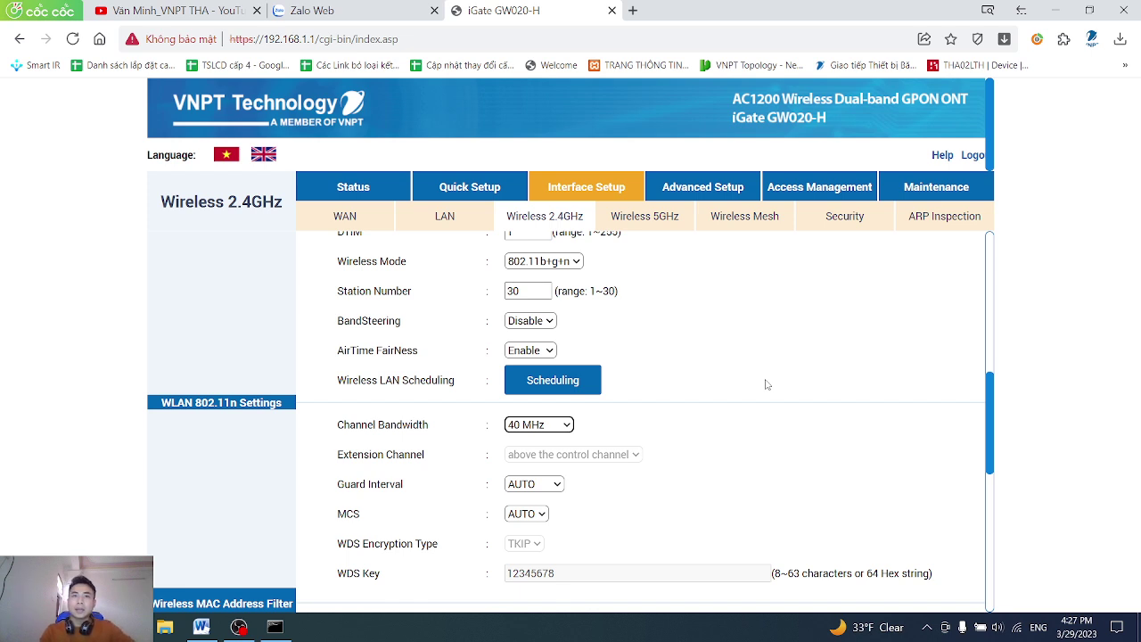
{"action": "left_click", "coordinate": [548, 429]}
{"action": "left_click", "coordinate": [540, 439]}
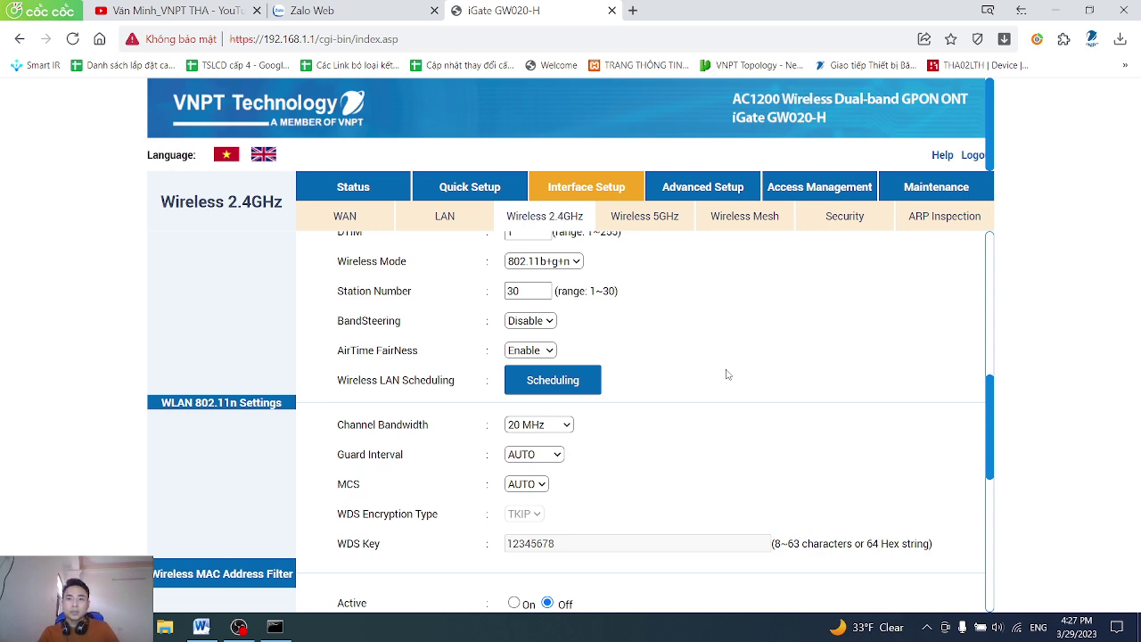
{"action": "left_click", "coordinate": [569, 424]}
{"action": "left_click", "coordinate": [535, 469]}
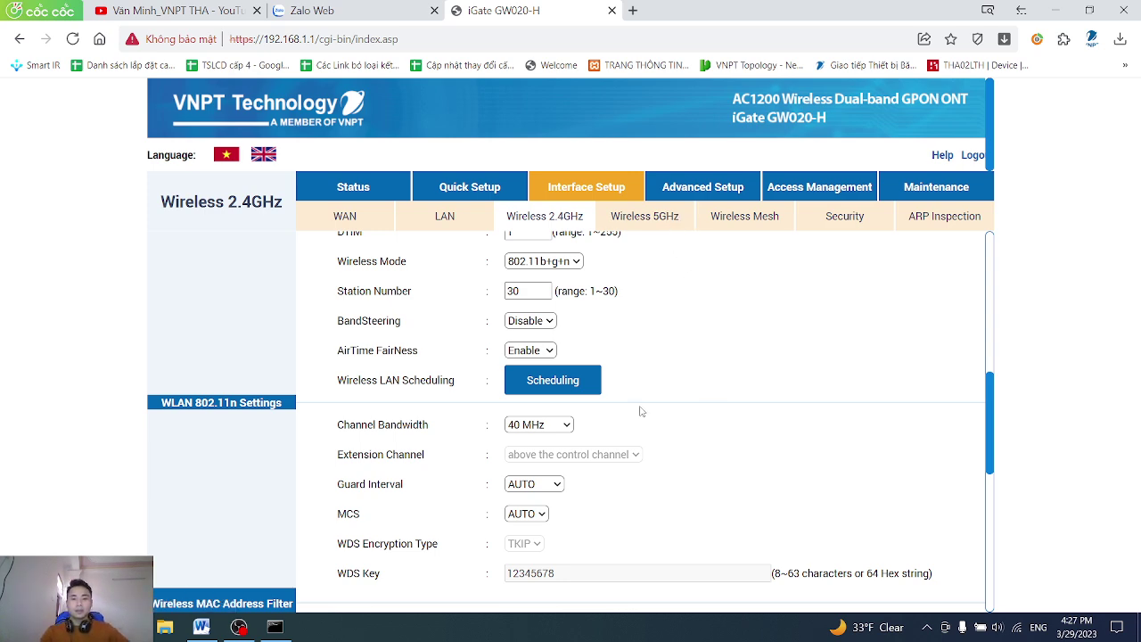
{"action": "left_click", "coordinate": [550, 429]}
{"action": "left_click", "coordinate": [534, 470]}
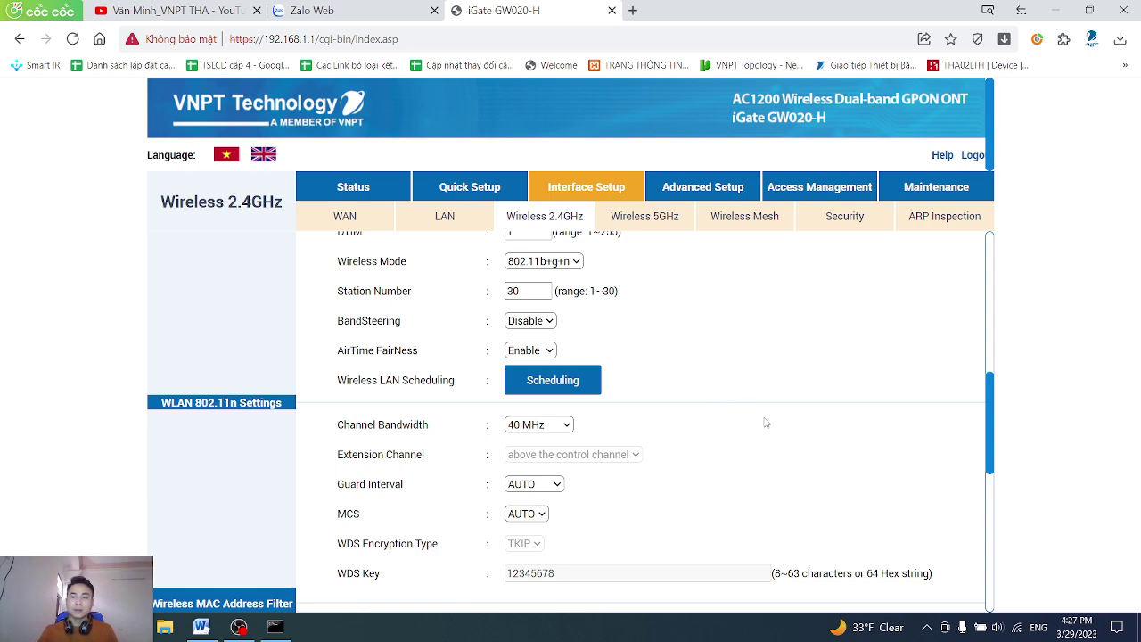
{"action": "scroll", "coordinate": [762, 430], "scroll_direction": "down", "scroll_amount": 5}
{"action": "scroll", "coordinate": [758, 433], "scroll_direction": "down", "scroll_amount": 1}
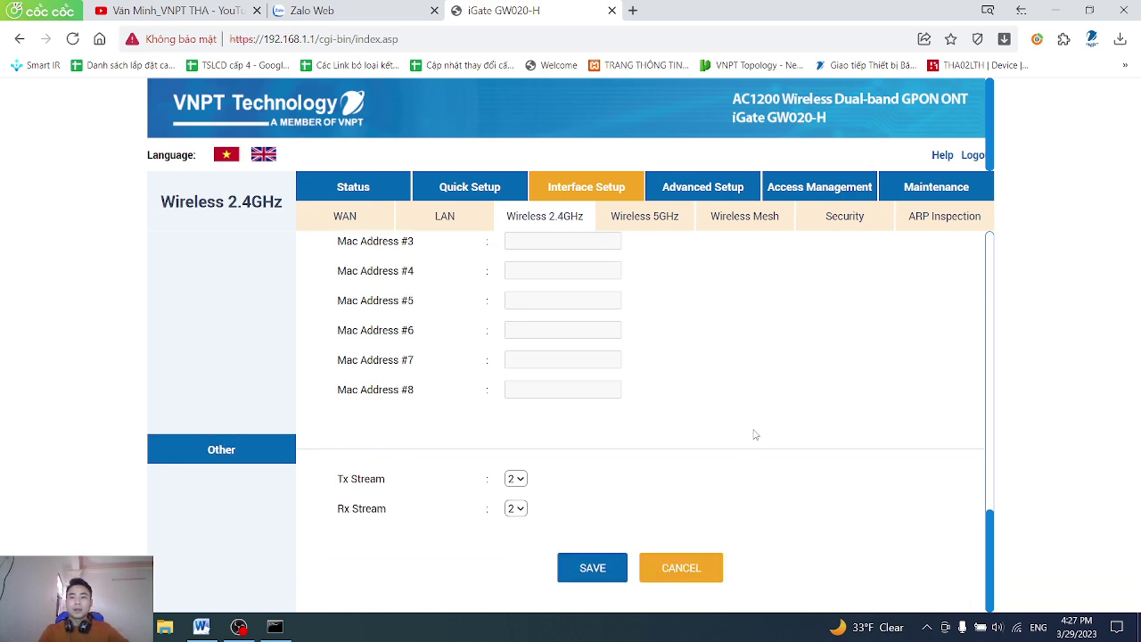
{"action": "scroll", "coordinate": [754, 434], "scroll_direction": "up", "scroll_amount": 10}
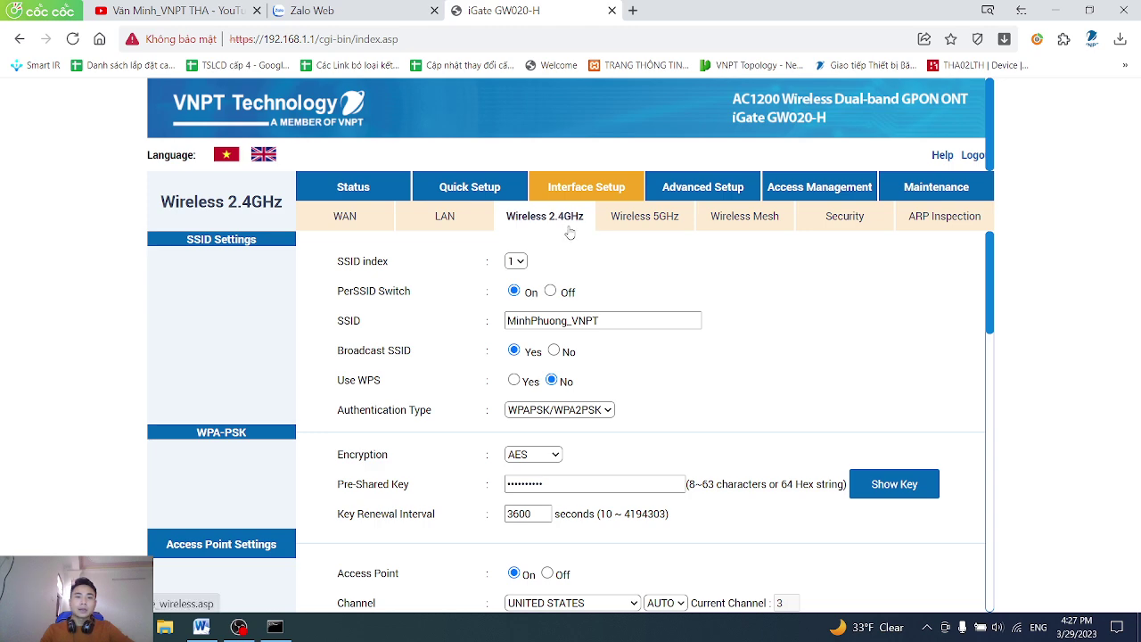
- Open the Wireless 5GHz page and review its TxPower levels
{"action": "left_click", "coordinate": [631, 222]}
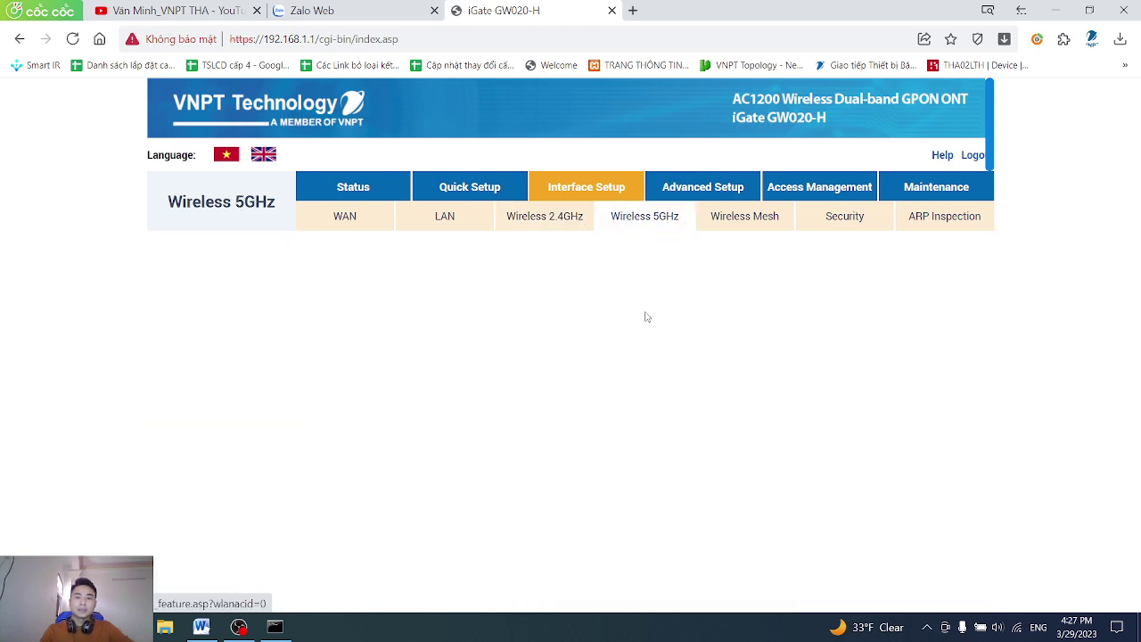
{"action": "scroll", "coordinate": [747, 272], "scroll_direction": "down", "scroll_amount": 2}
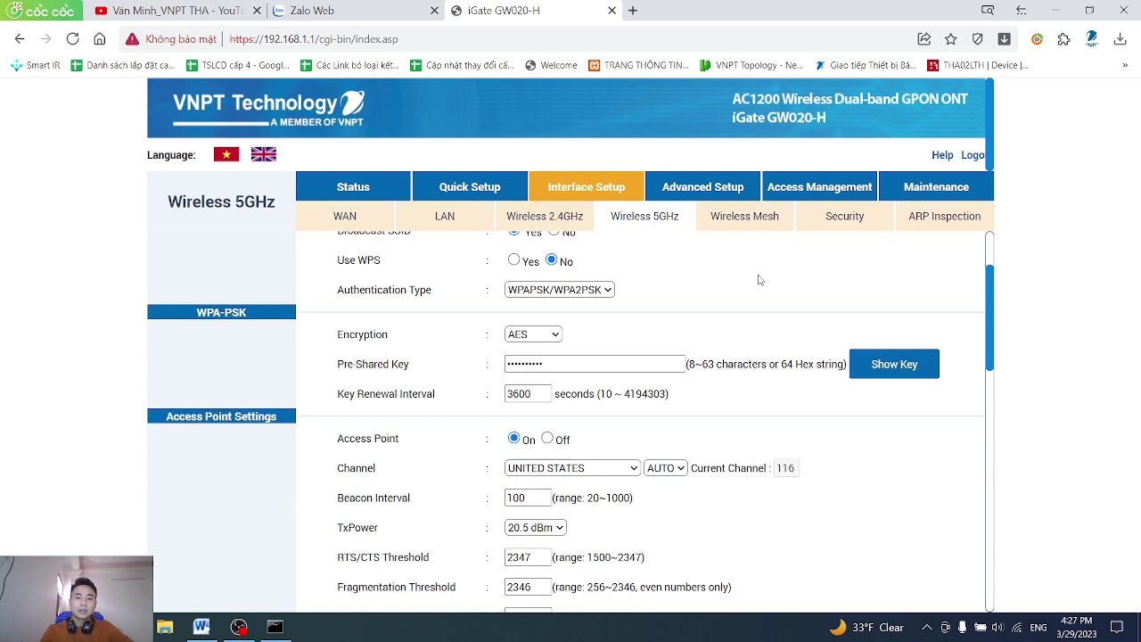
{"action": "scroll", "coordinate": [760, 278], "scroll_direction": "down", "scroll_amount": 1}
{"action": "left_click", "coordinate": [553, 425]}
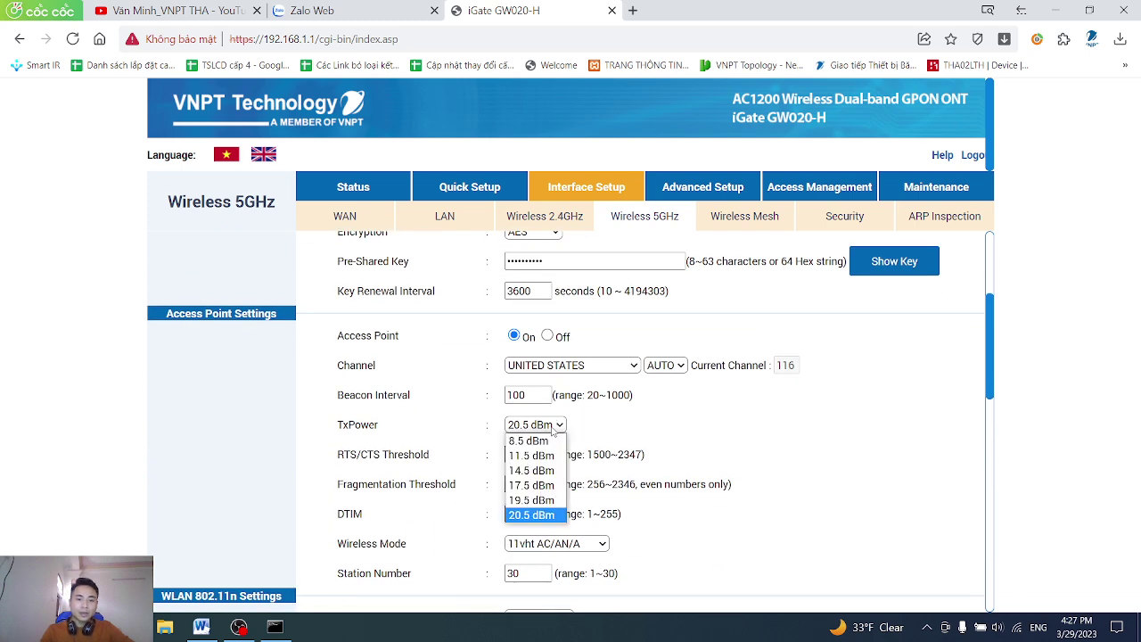
{"action": "scroll", "coordinate": [701, 428], "scroll_direction": "down", "scroll_amount": 5}
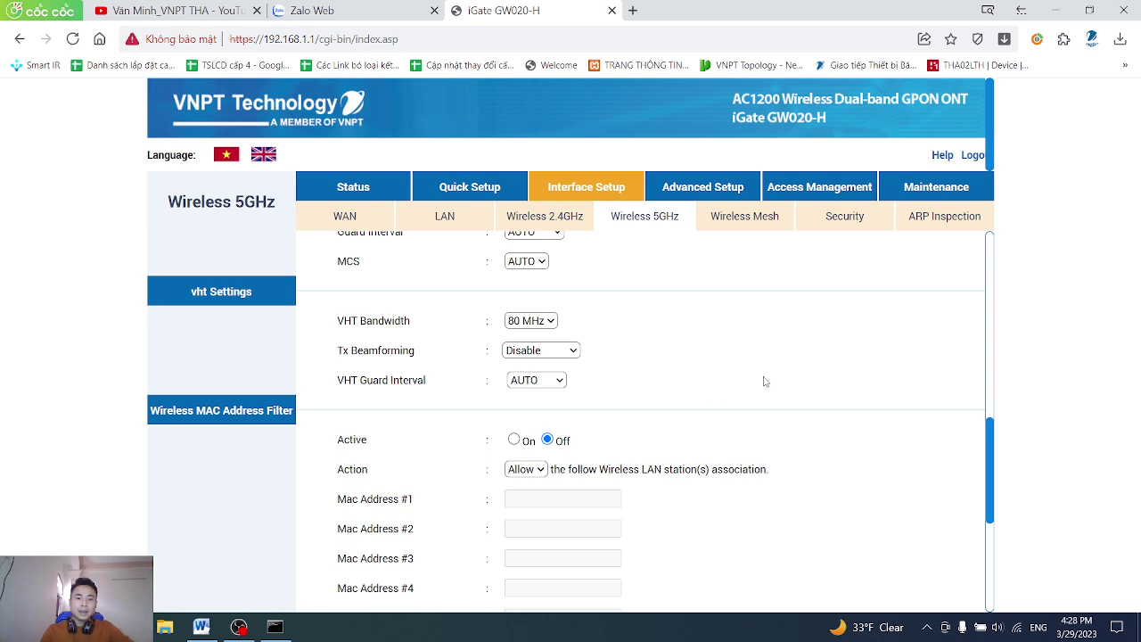
{"action": "scroll", "coordinate": [764, 381], "scroll_direction": "up", "scroll_amount": 1}
{"action": "scroll", "coordinate": [764, 393], "scroll_direction": "up", "scroll_amount": 1}
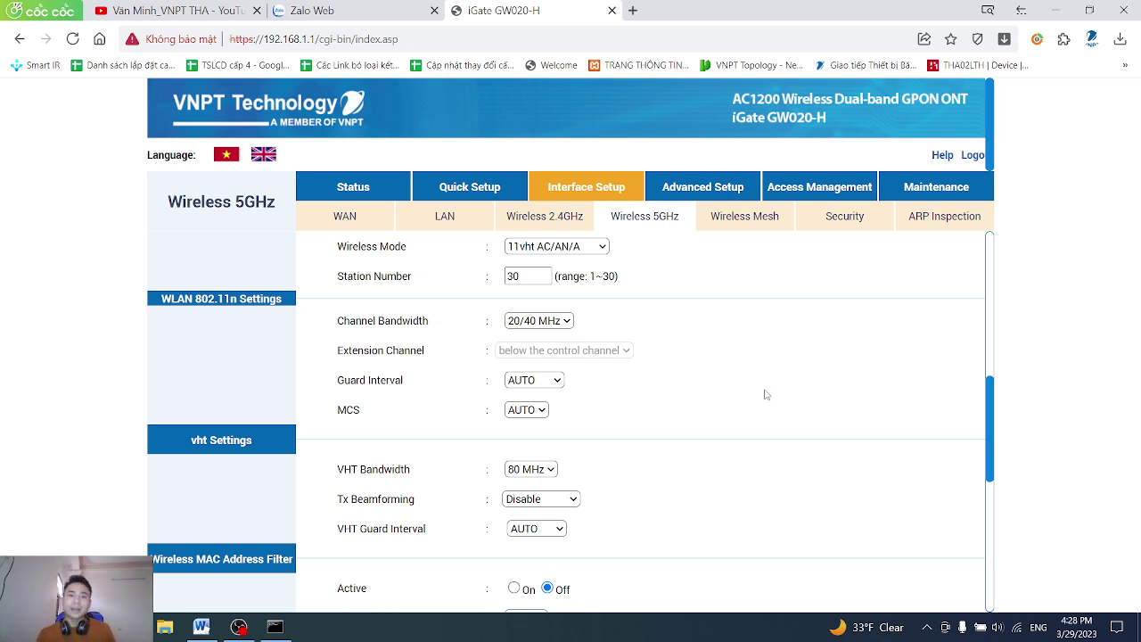
- Set 5GHz Channel Bandwidth to 40 MHz and go back to the Wireless 2.4GHz page
{"action": "left_click", "coordinate": [558, 323]}
{"action": "left_click", "coordinate": [535, 367]}
{"action": "left_click", "coordinate": [563, 321]}
{"action": "left_click", "coordinate": [727, 350]}
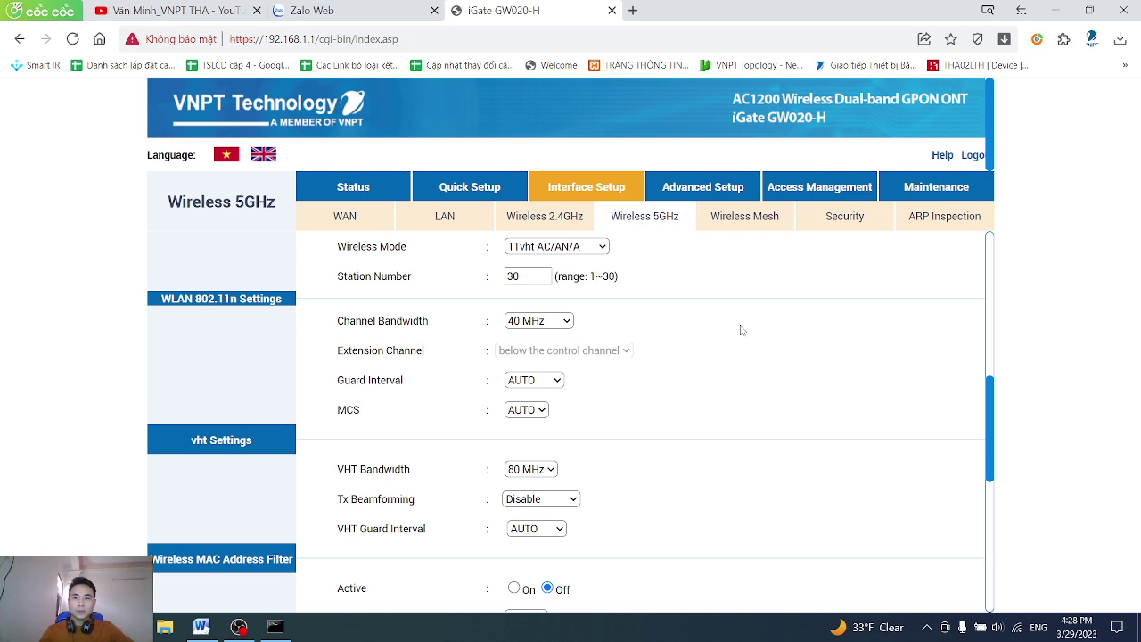
{"action": "left_click", "coordinate": [573, 227]}
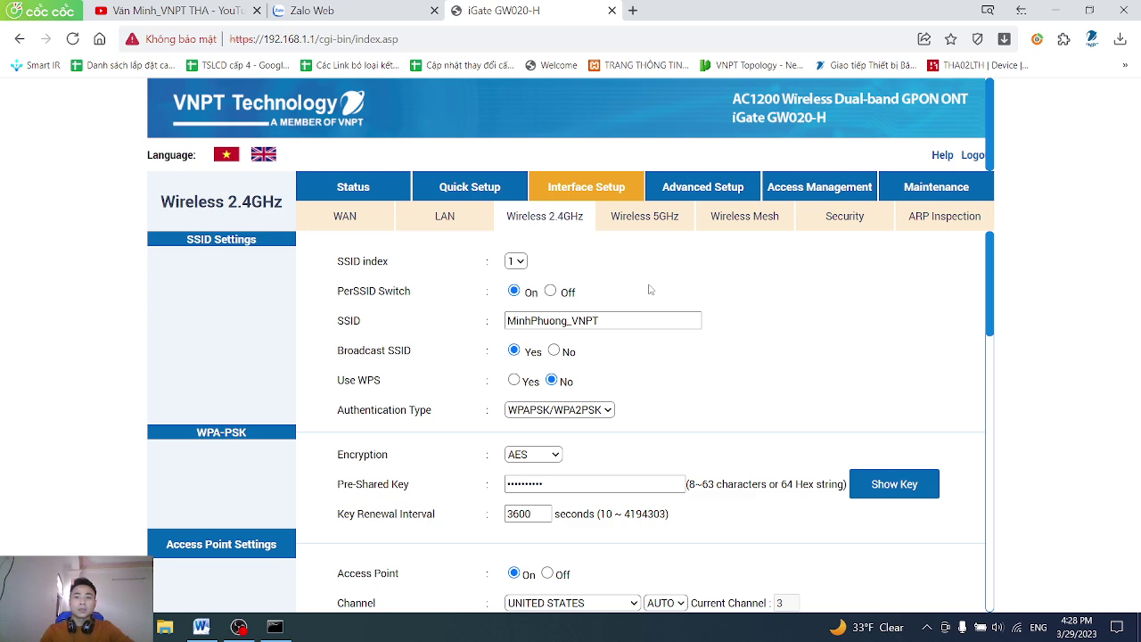
- Review the 2.4GHz Channel Bandwidth options, leaving 20 MHz, then stop the OBS recording
{"action": "scroll", "coordinate": [649, 290], "scroll_direction": "down", "scroll_amount": 3}
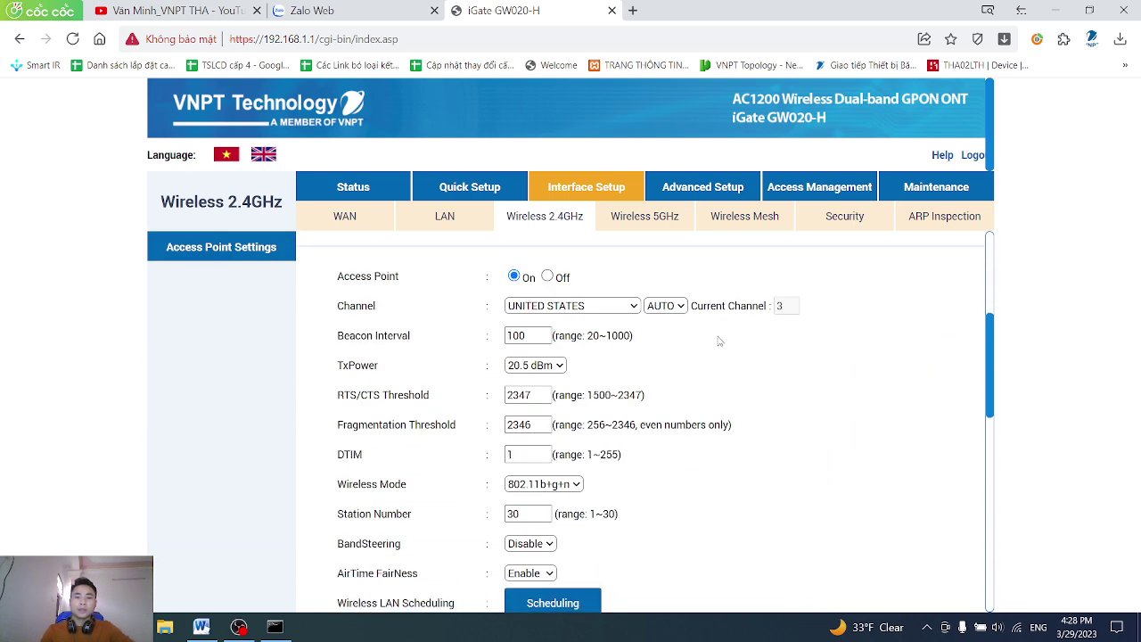
{"action": "scroll", "coordinate": [720, 342], "scroll_direction": "down", "scroll_amount": 3}
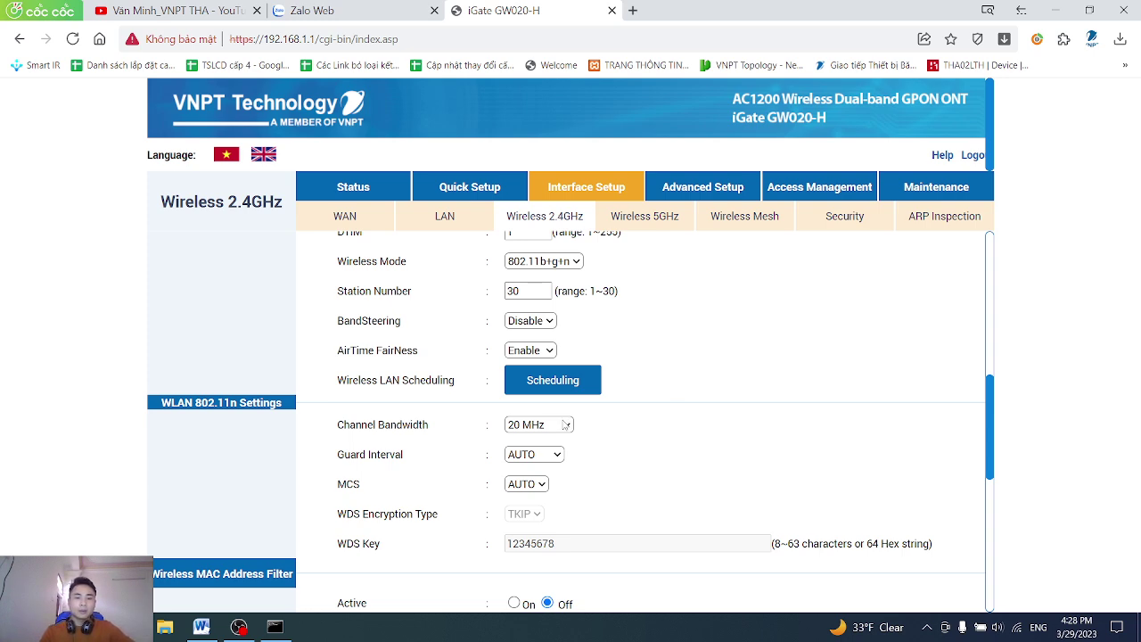
{"action": "left_click", "coordinate": [565, 425]}
{"action": "left_click", "coordinate": [702, 373]}
{"action": "key", "text": "alt+Tab"}
{"action": "left_click", "coordinate": [978, 480]}
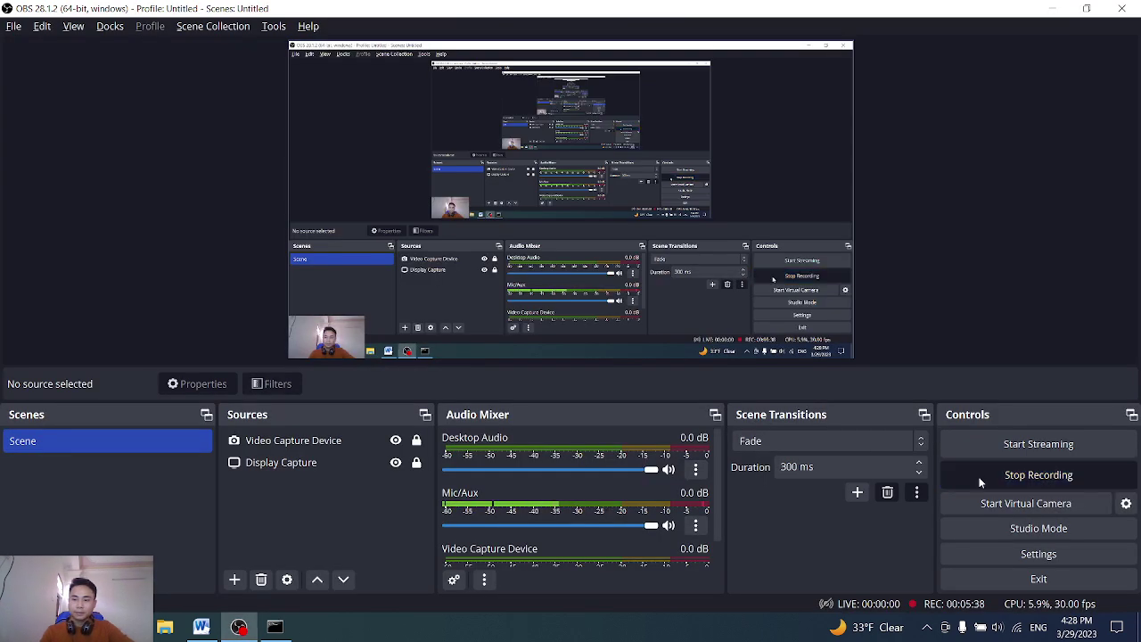